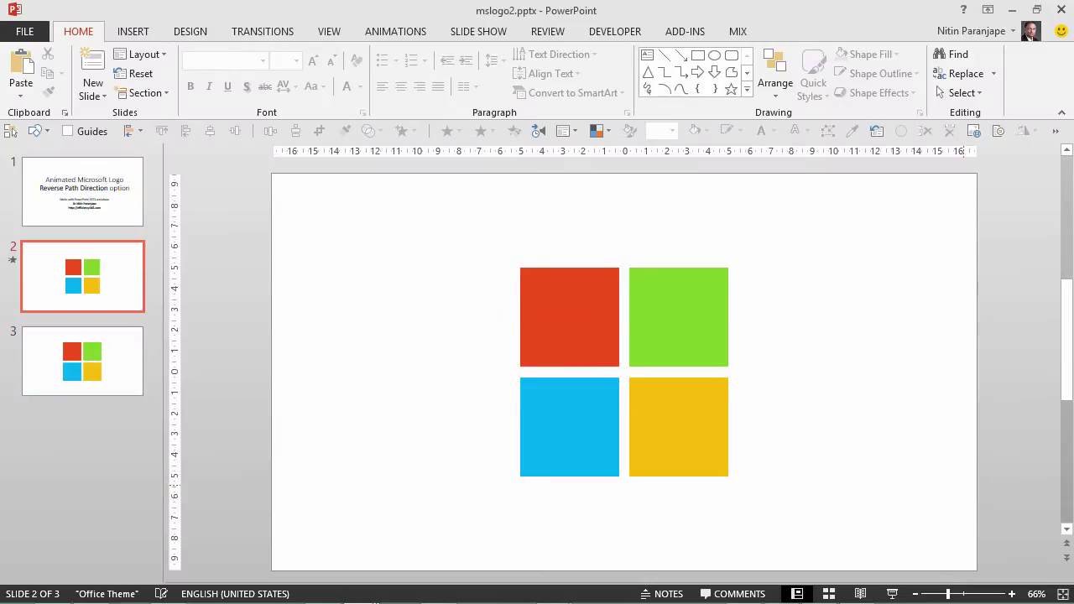
Copy slide 3 to a new slide 4 and select the four-square logo on the copy
click(92, 359)
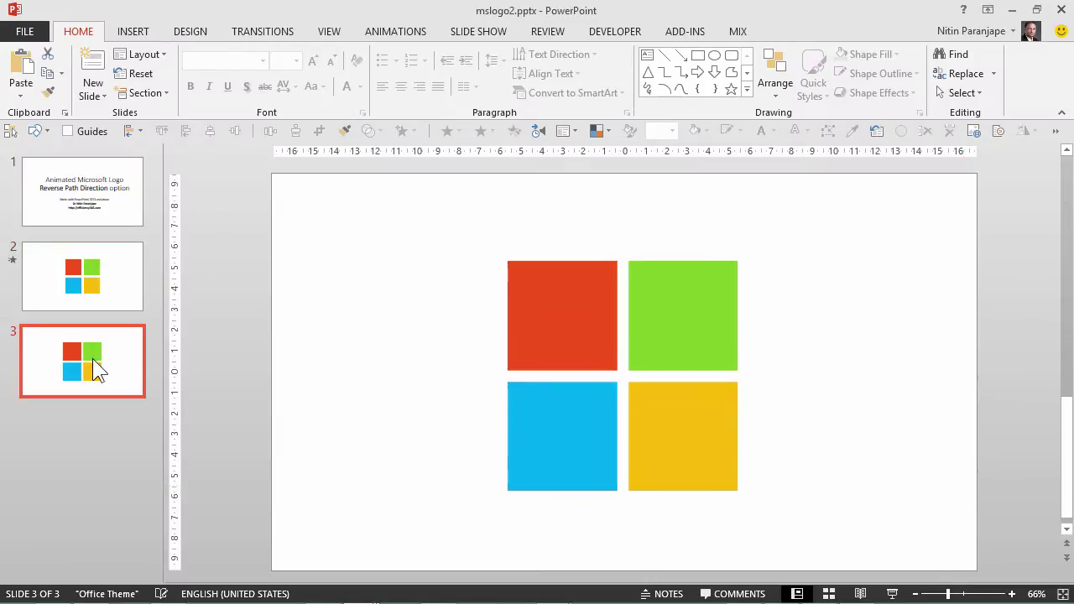
click(526, 361)
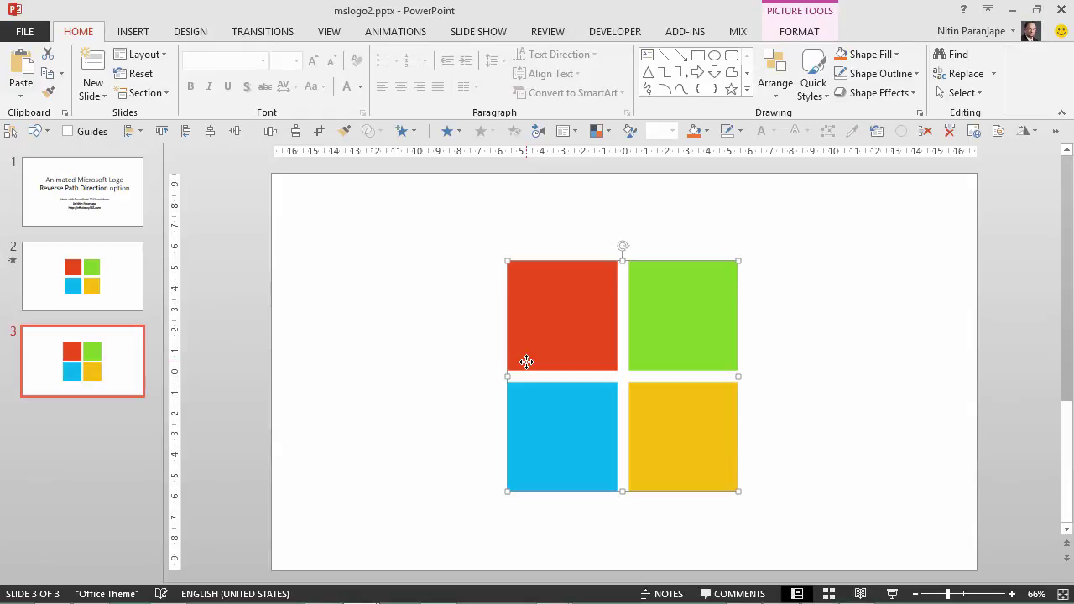
click(416, 372)
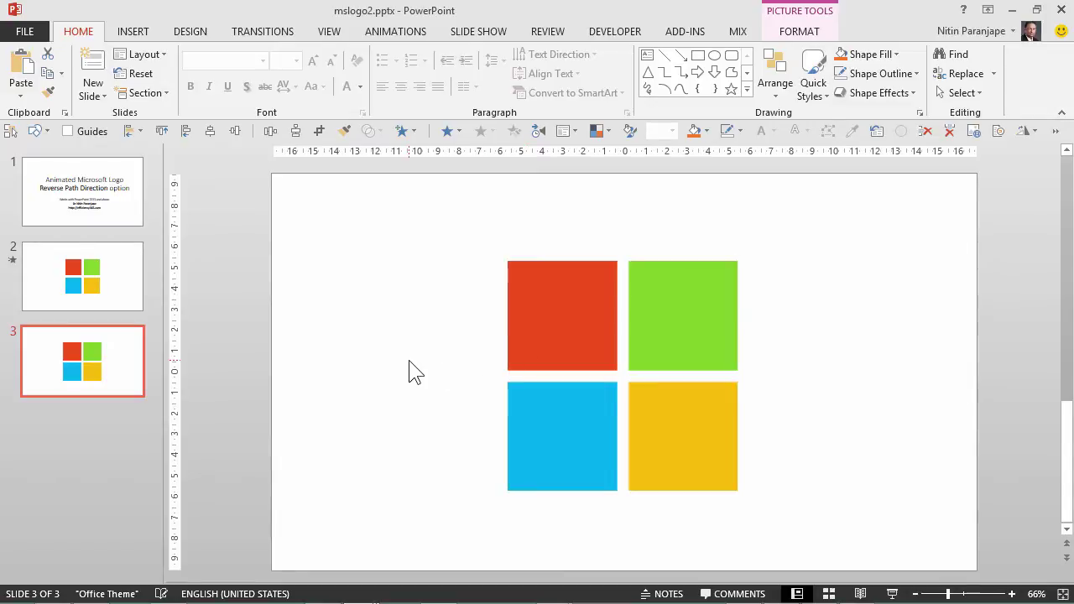
drag(121, 383, 120, 453)
click(547, 327)
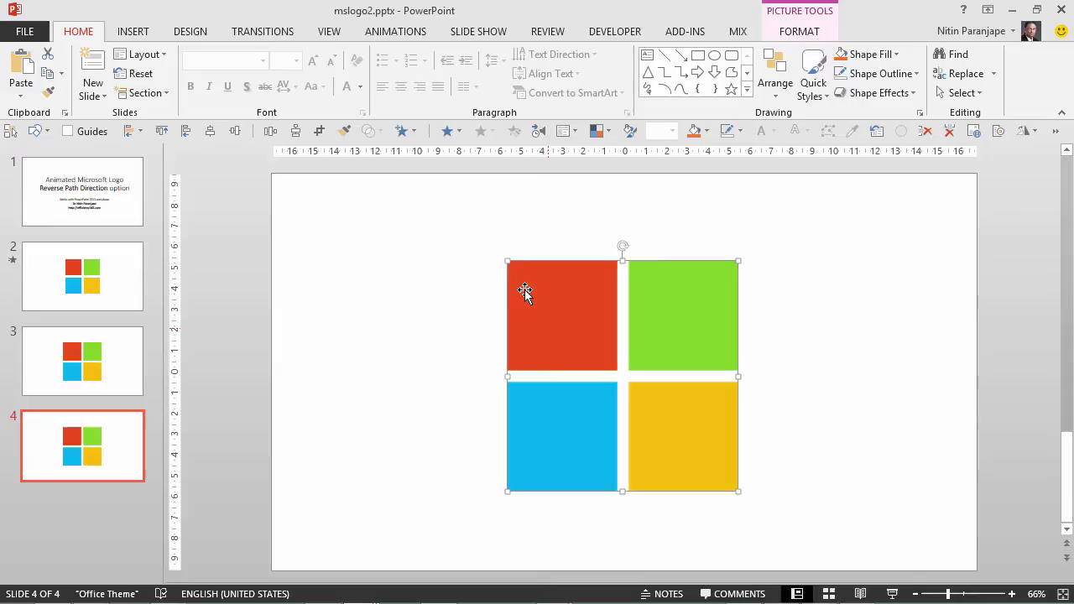
Draw a rectangle with no outline exactly over the red logo square
click(134, 36)
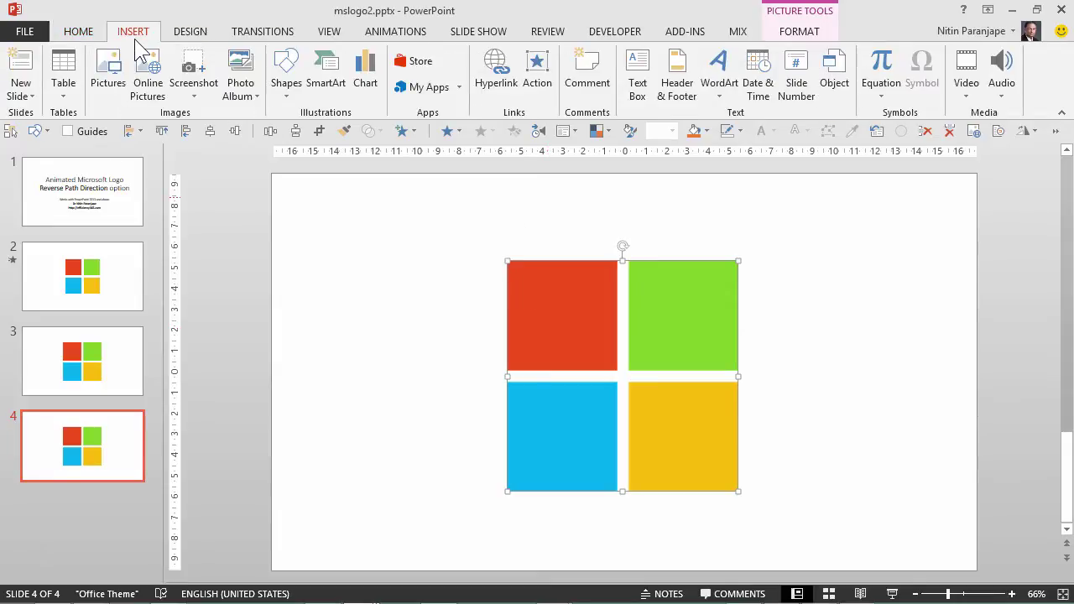
click(285, 75)
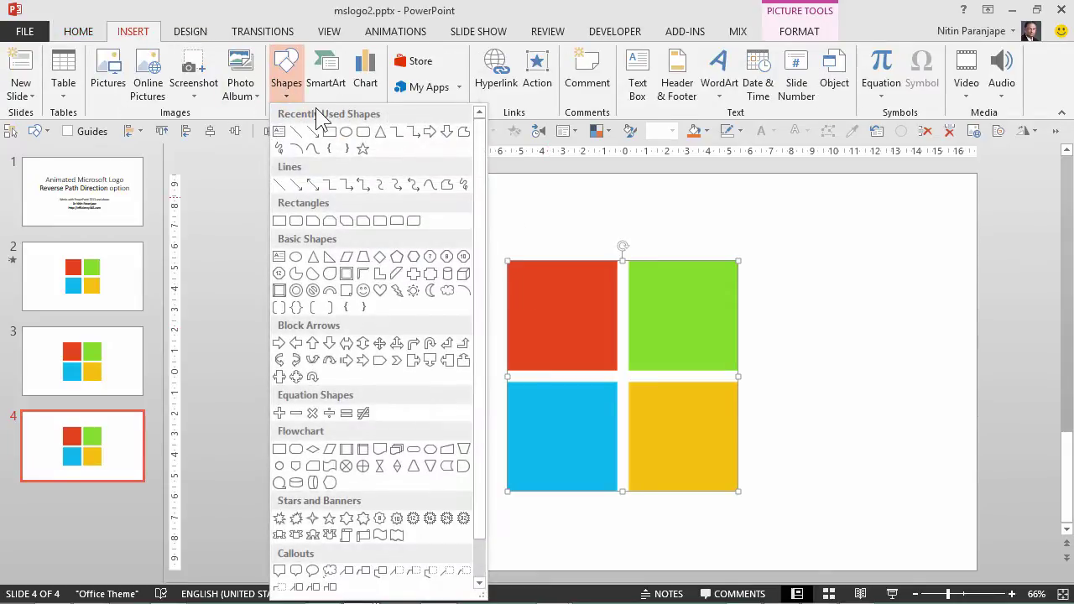
click(316, 134)
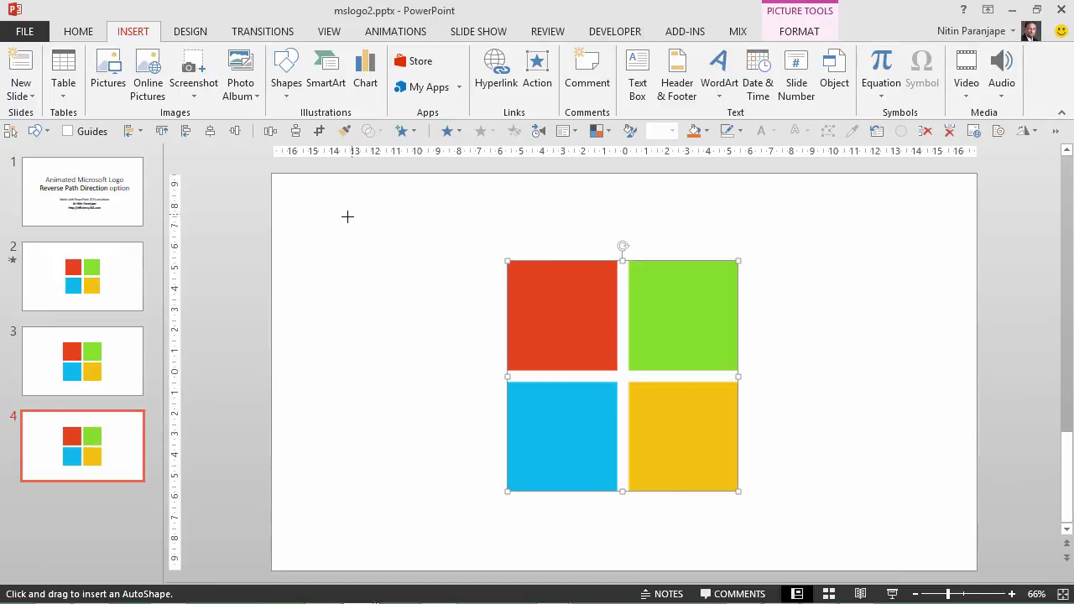
mouse_move(346, 217)
mouse_down()
mouse_move(448, 339)
mouse_move(389, 261)
mouse_move(437, 331)
mouse_move(426, 315)
mouse_up()
key(Delete)
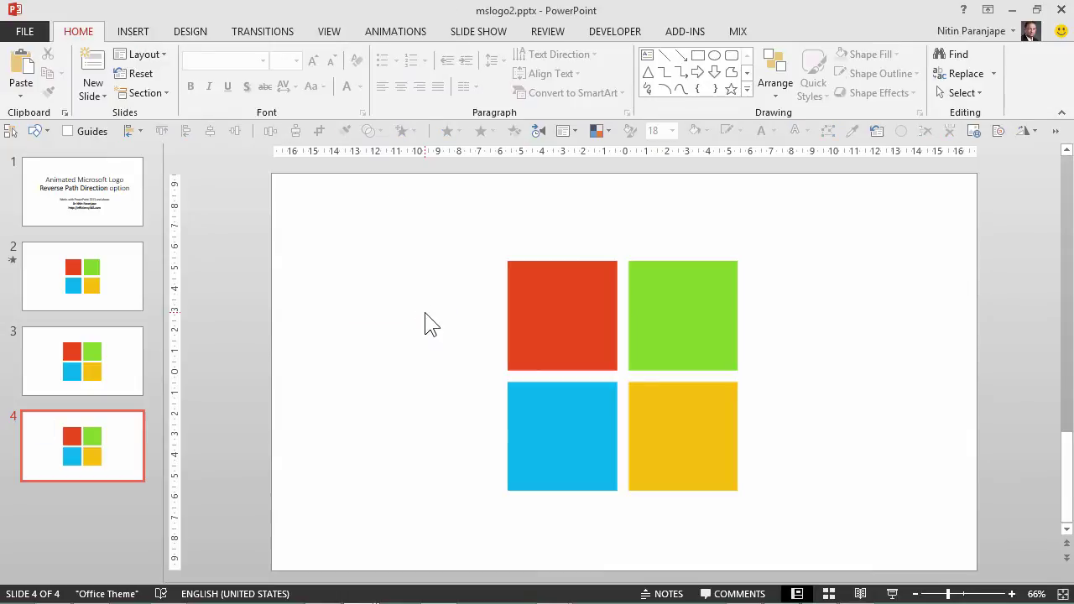
click(123, 32)
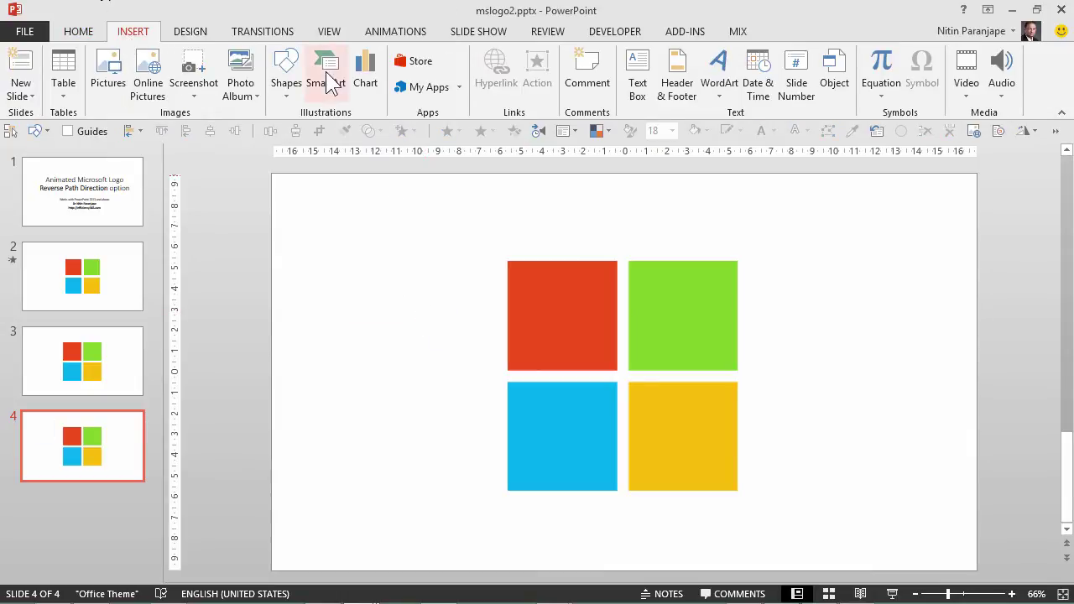
click(292, 84)
click(340, 158)
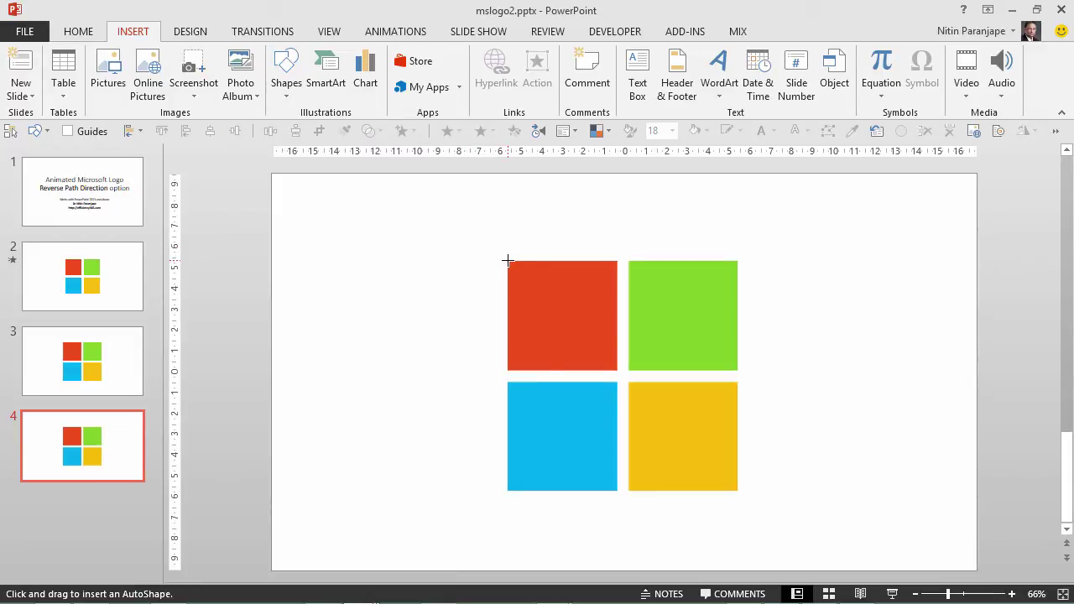
drag(508, 261, 616, 358)
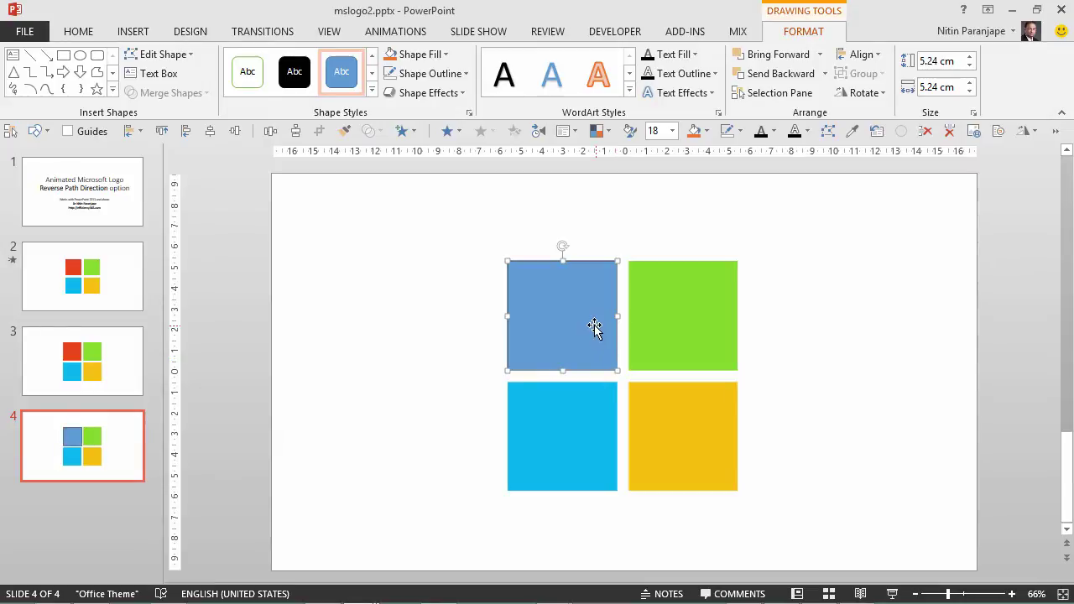
click(413, 74)
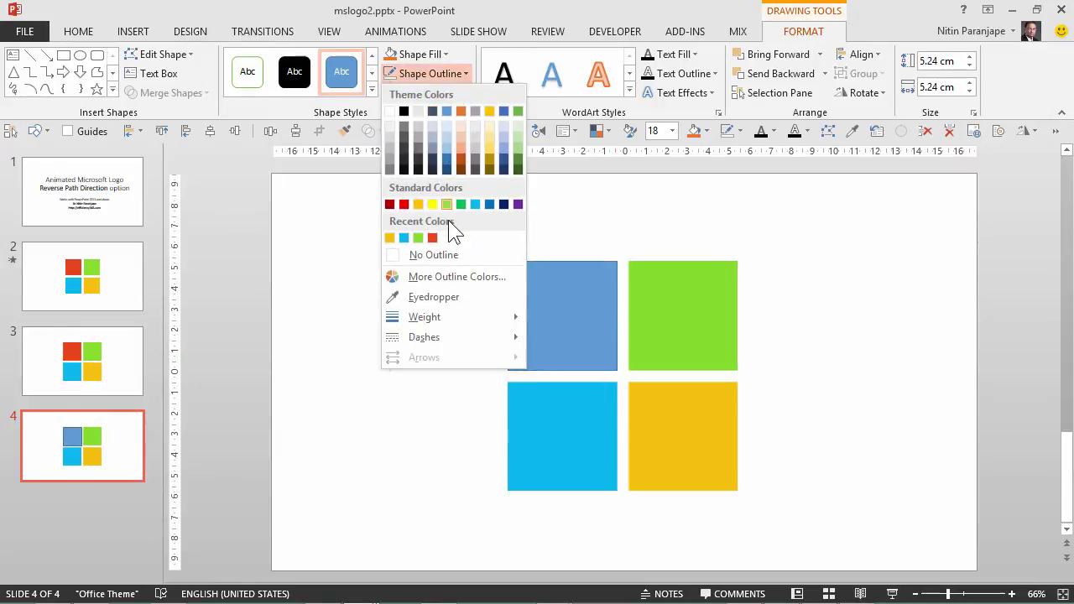
click(454, 250)
Copy the blue rectangle over the remaining logo squares so all four are covered
click(554, 324)
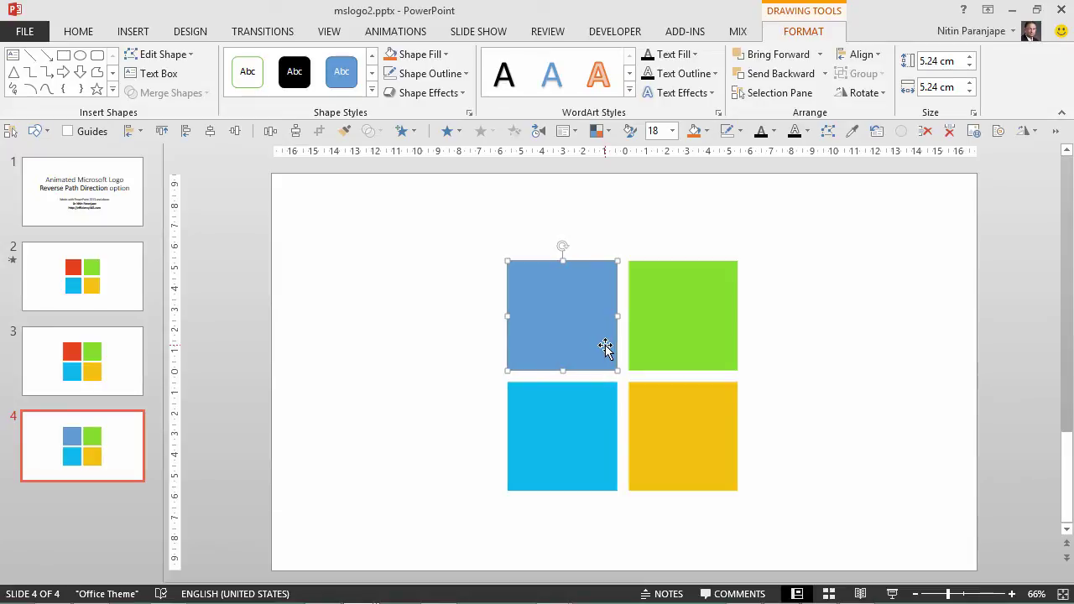
drag(612, 346, 555, 454)
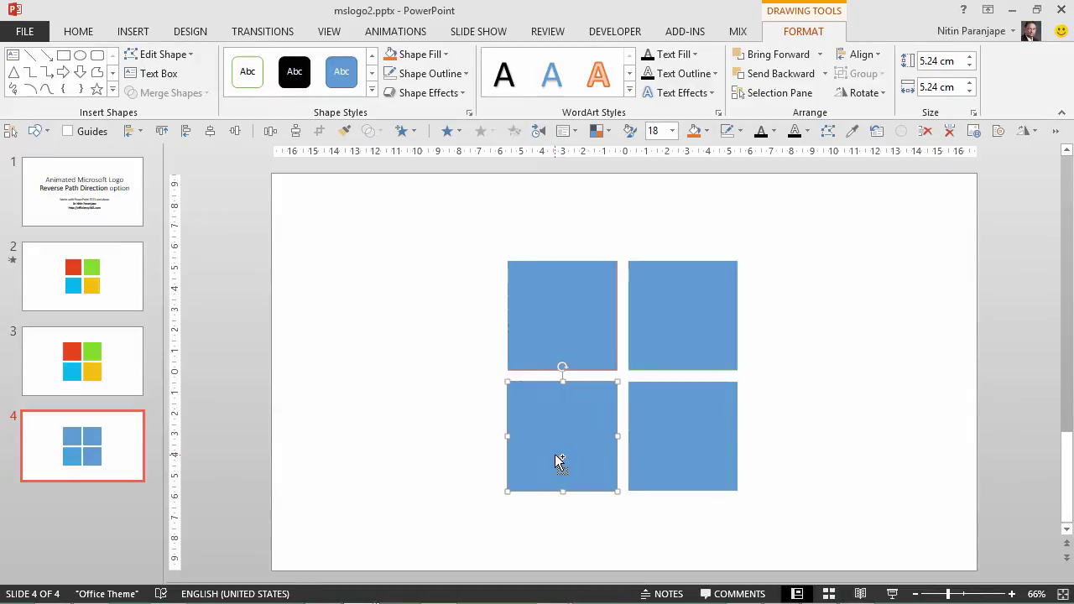
click(423, 358)
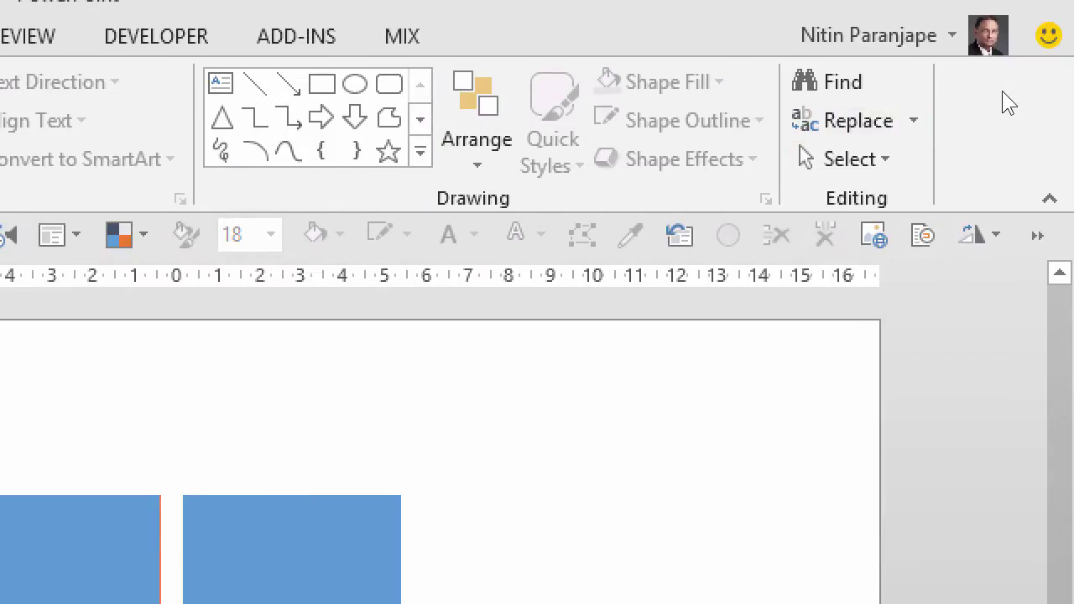
Using the Selection Pane, nudge Content Placeholder 3 (the logo) left of the blue squares
key(alt+h)
key(s)
key(l)
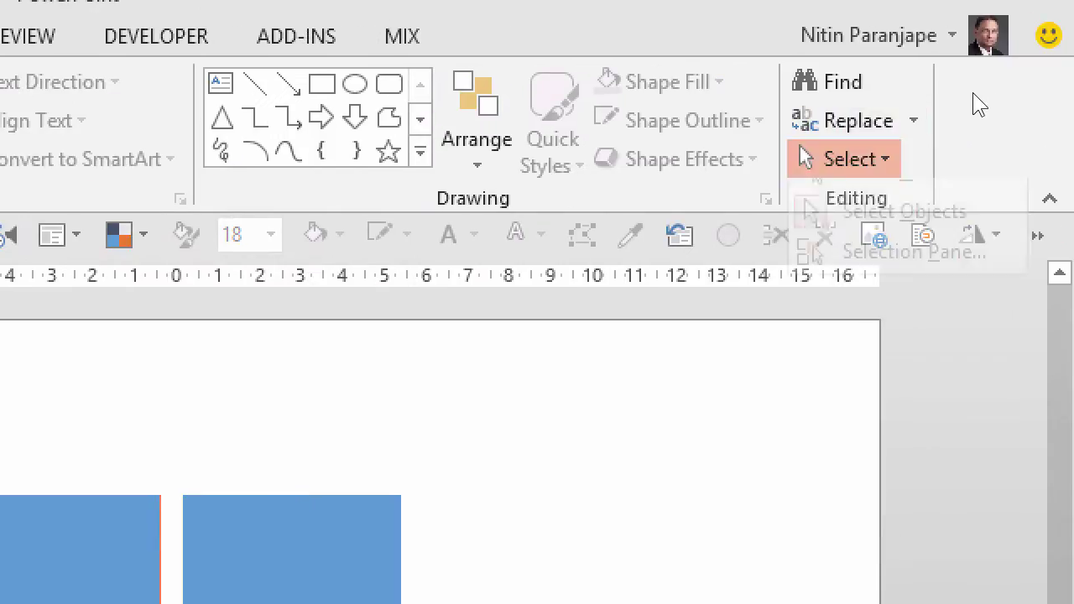
key(p)
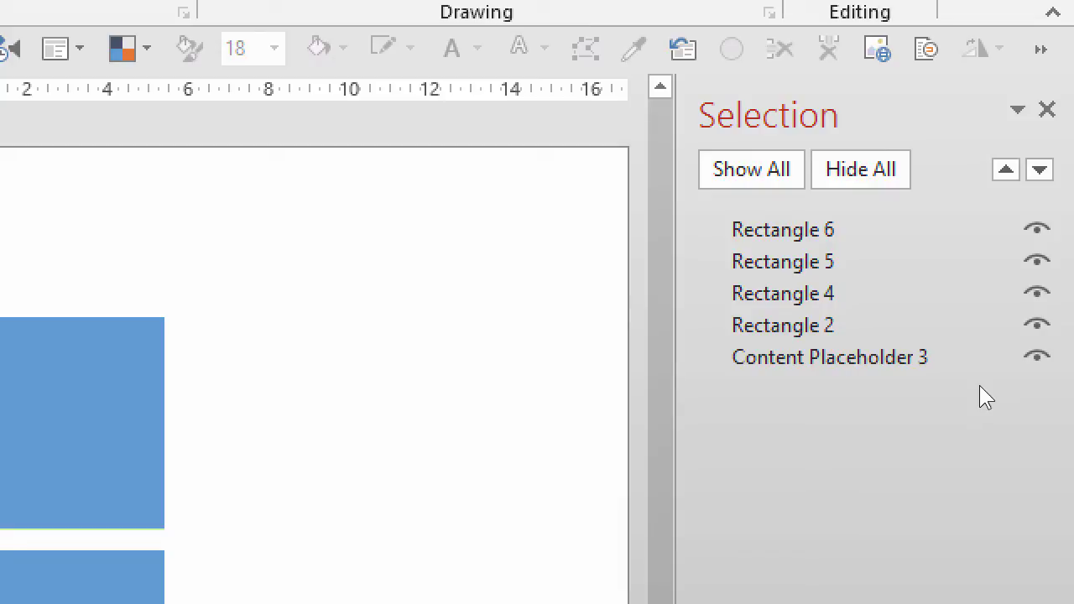
click(984, 370)
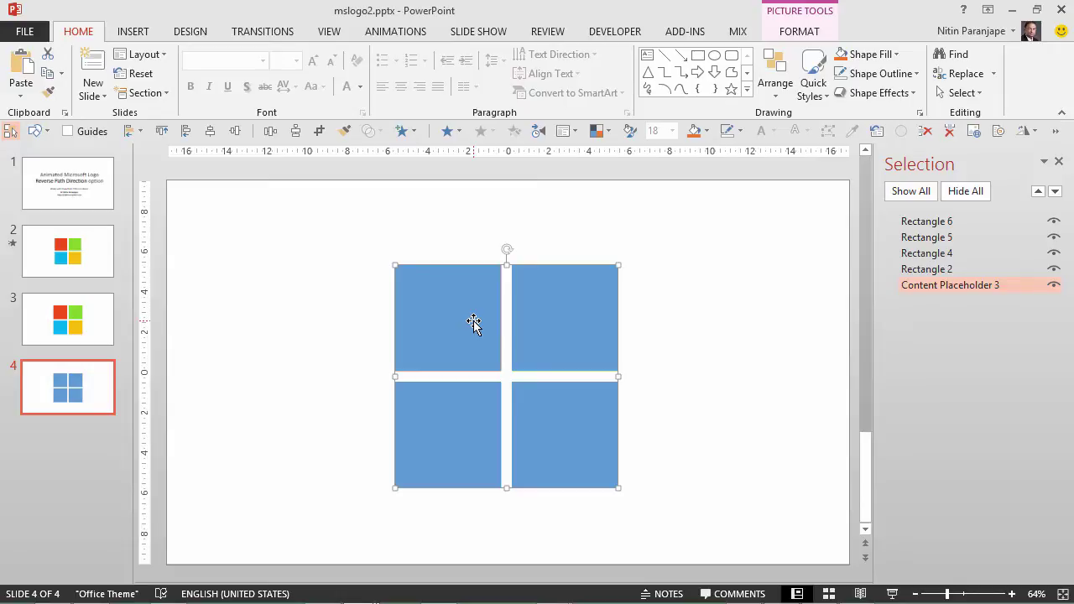
key(Left)
key(Left)
key(Left)
key(Left)
key(Left)
key(Left)
key(Left)
key(Left)
key(Left)
key(Left)
key(Left)
key(Left)
key(Left)
key(Left)
key(Left)
key(Left)
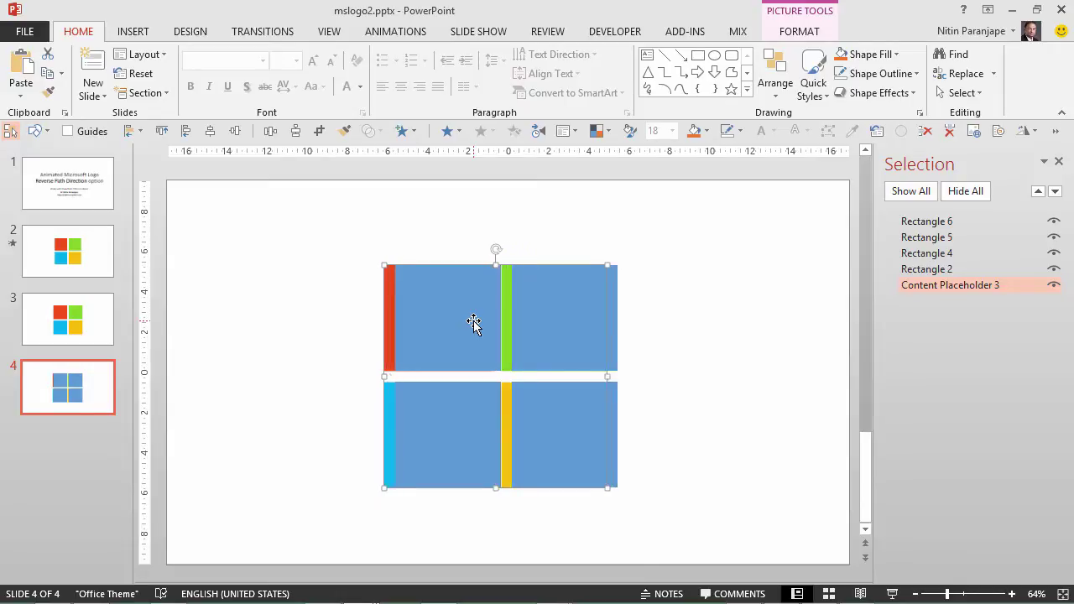
key(Left)
key(Left)
key(Left)
key(Left)
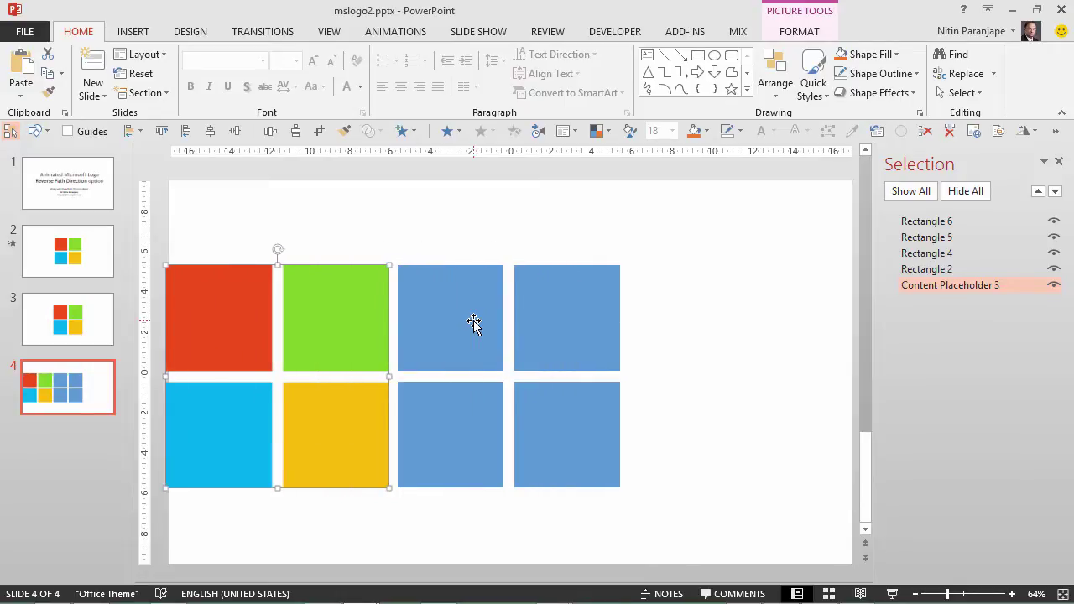
key(Right)
key(Right)
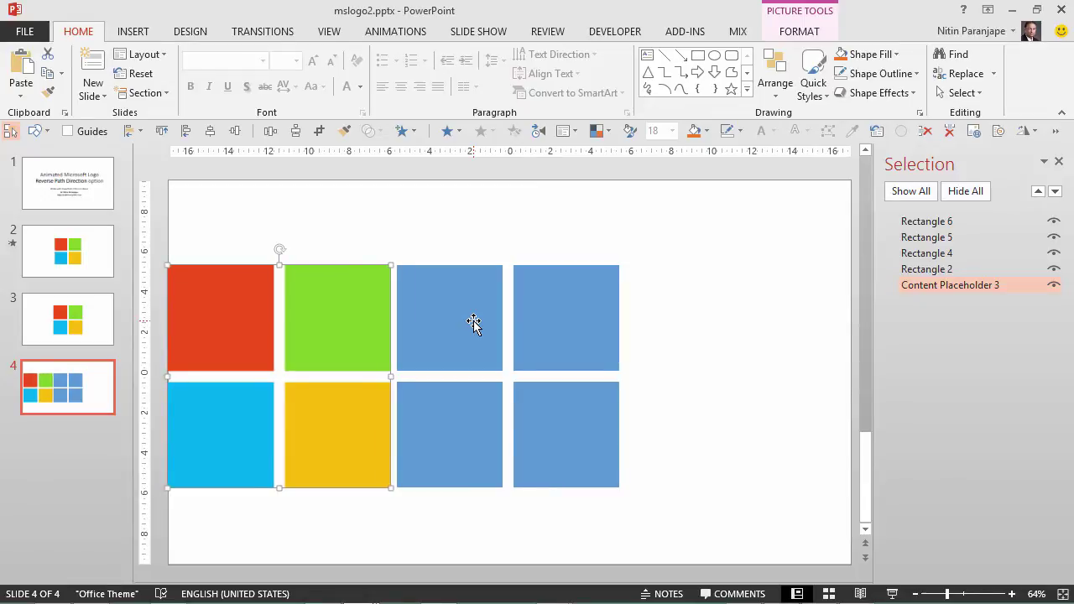
click(478, 235)
click(463, 319)
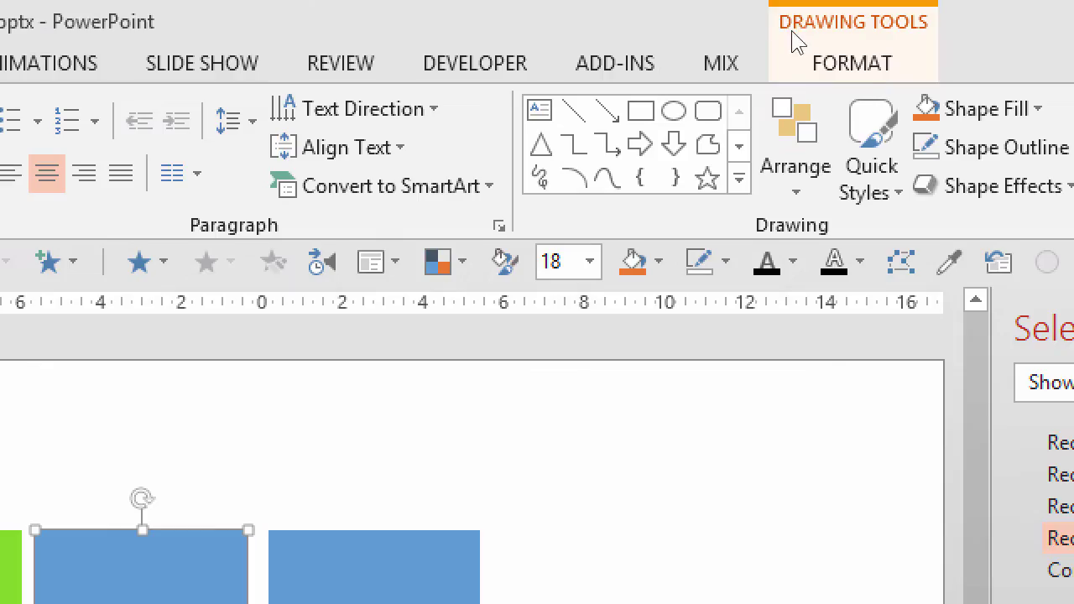
Eyedrop the logo's red and green onto the top-left and top-right blue squares
click(792, 31)
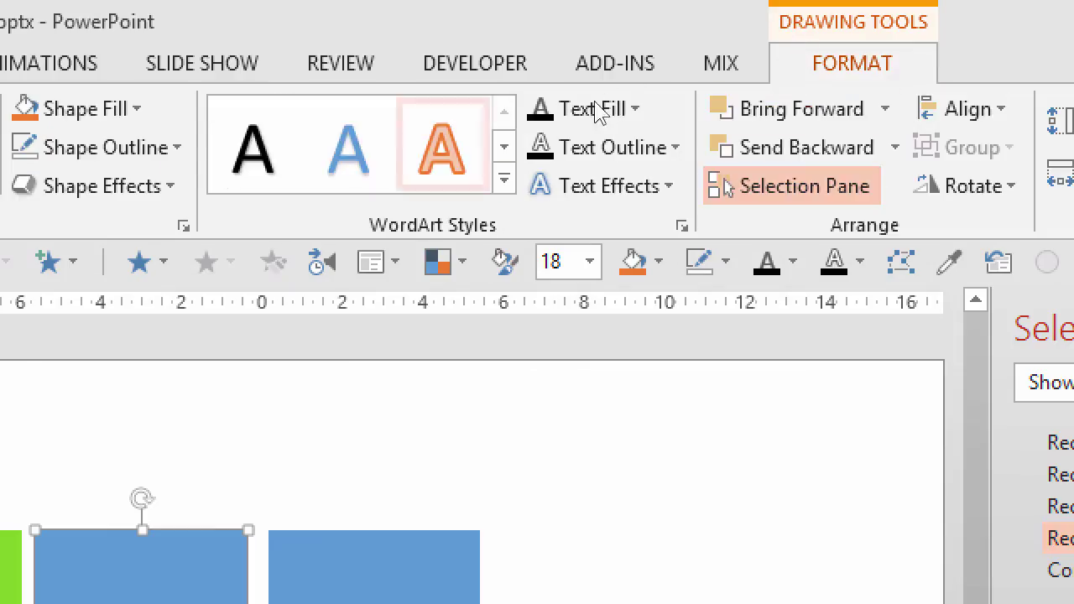
key(ctrl+1)
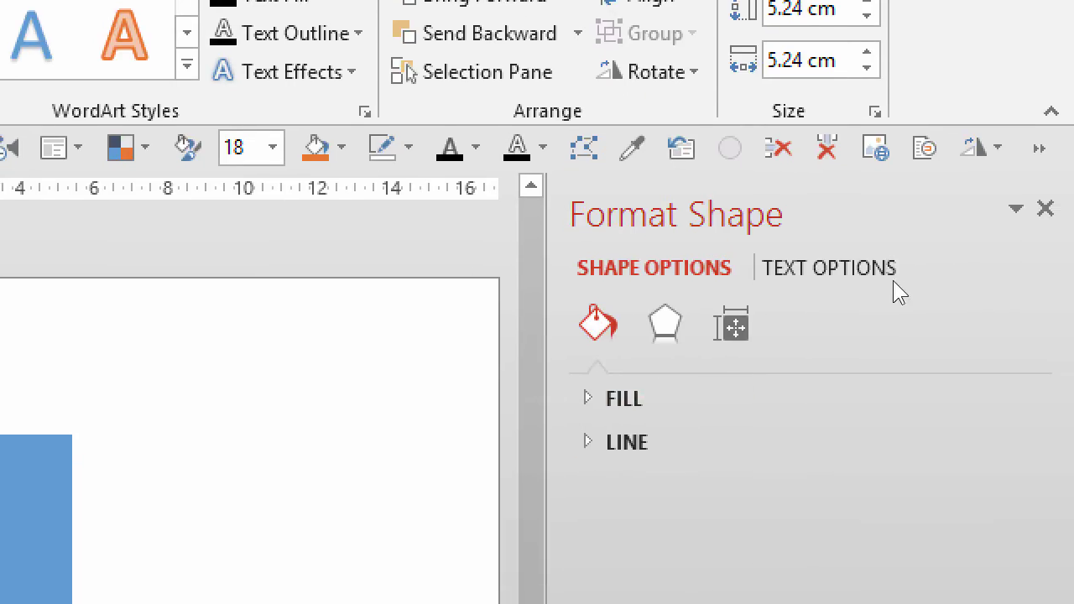
key(Down)
key(Up)
key(Return)
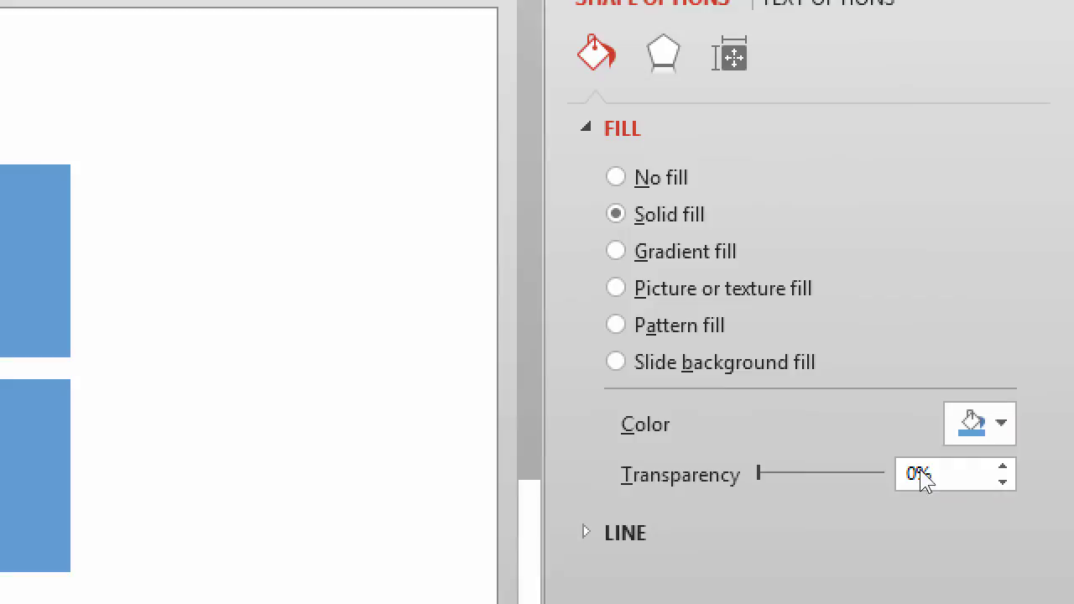
click(1014, 417)
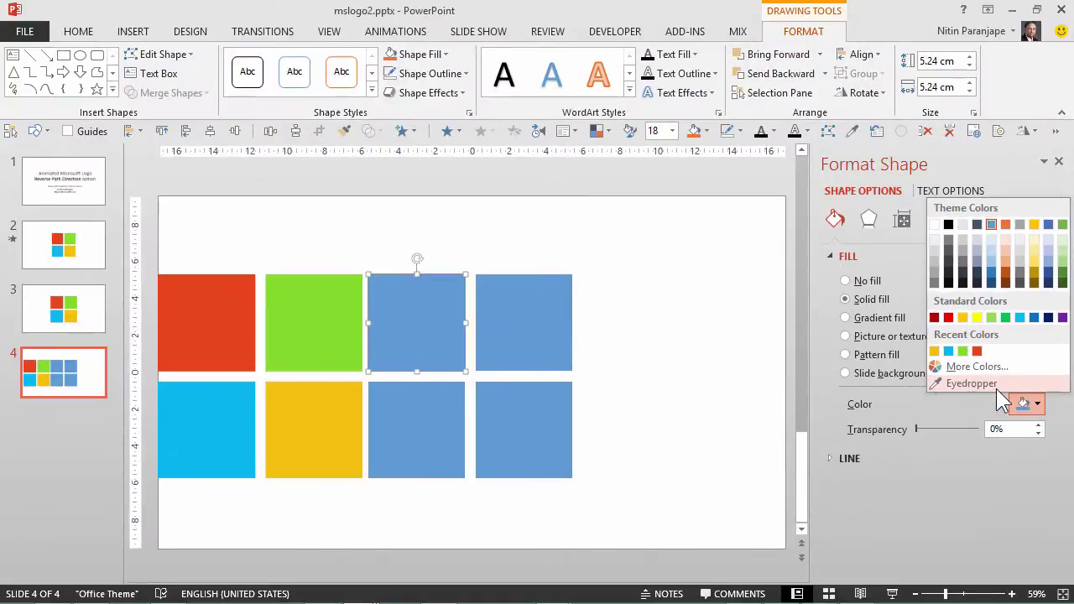
click(996, 388)
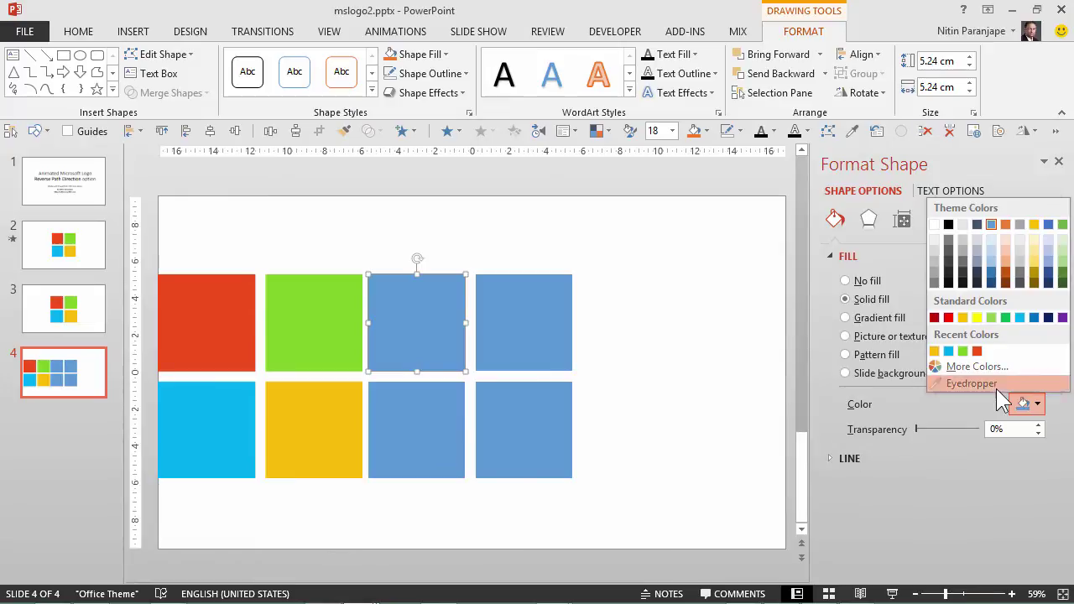
click(224, 329)
click(528, 330)
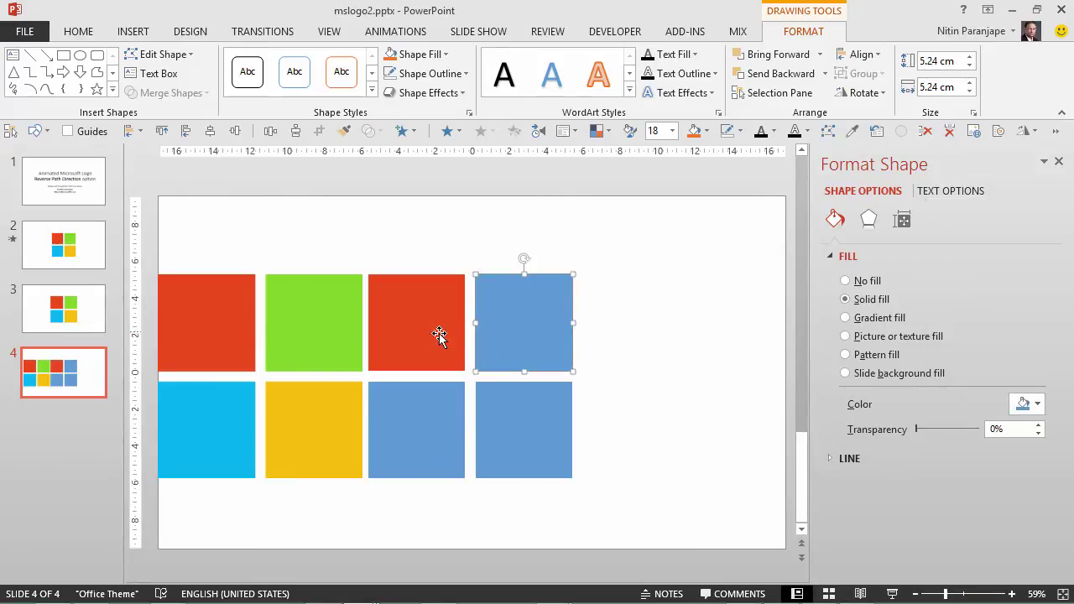
click(1037, 406)
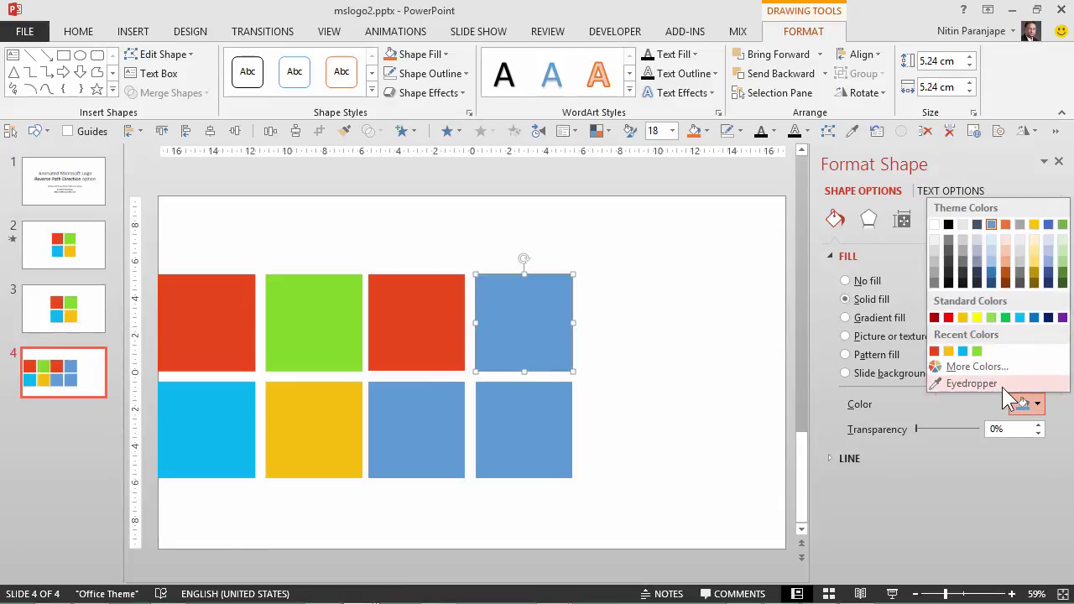
click(1004, 387)
click(353, 337)
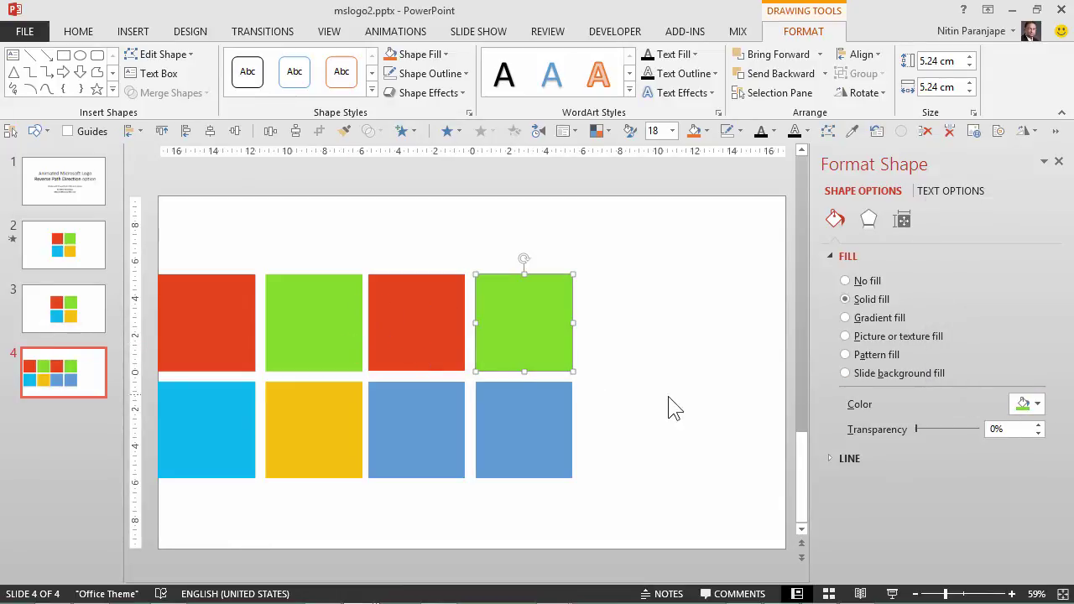
Eyedrop the logo's cyan and yellow onto the bottom-left and bottom-right squares
click(454, 420)
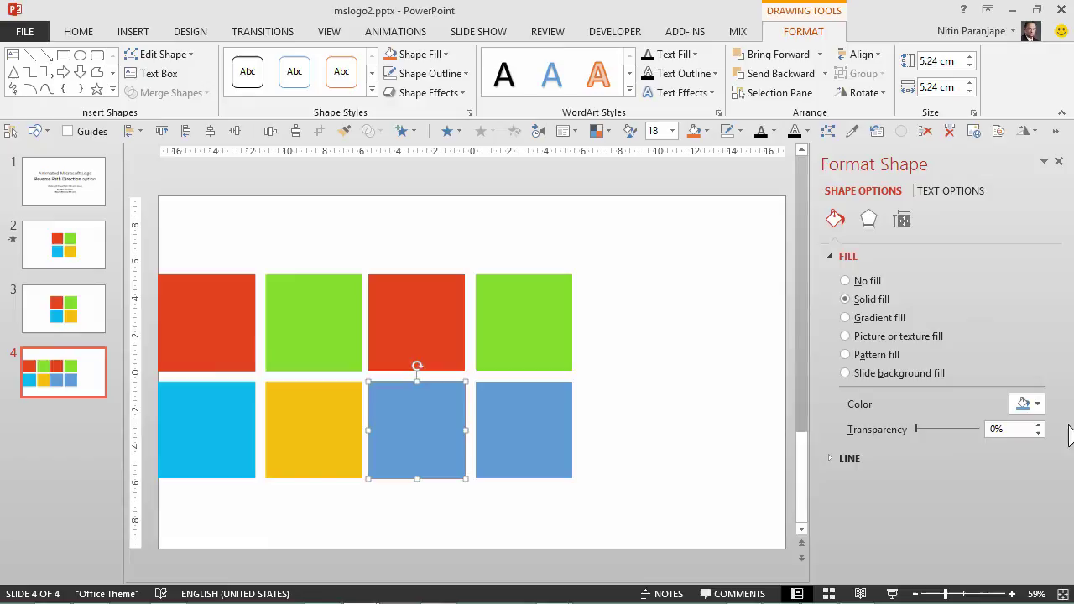
click(1033, 405)
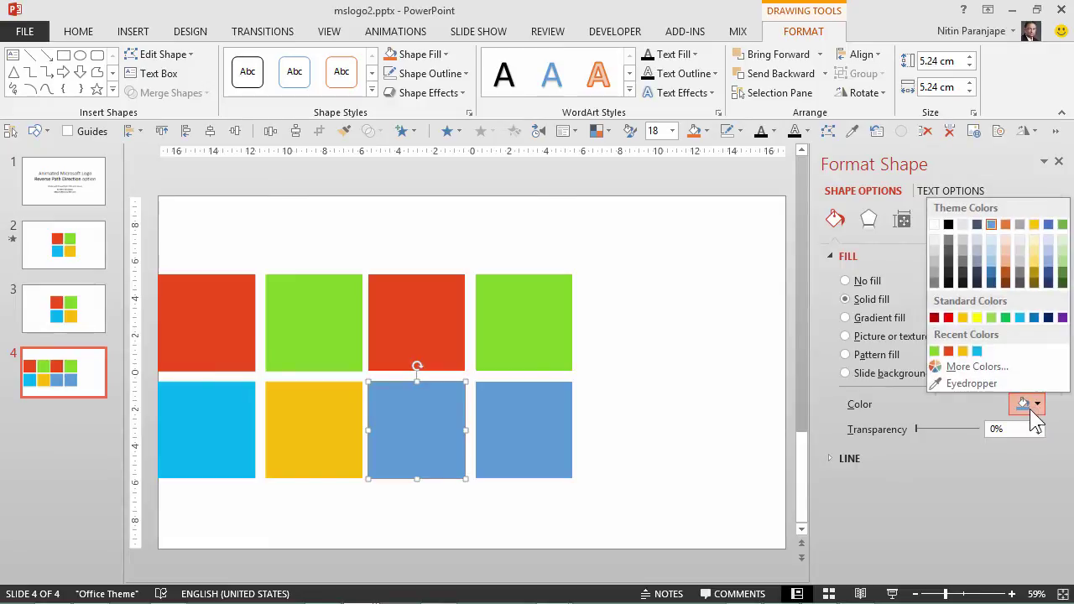
click(972, 384)
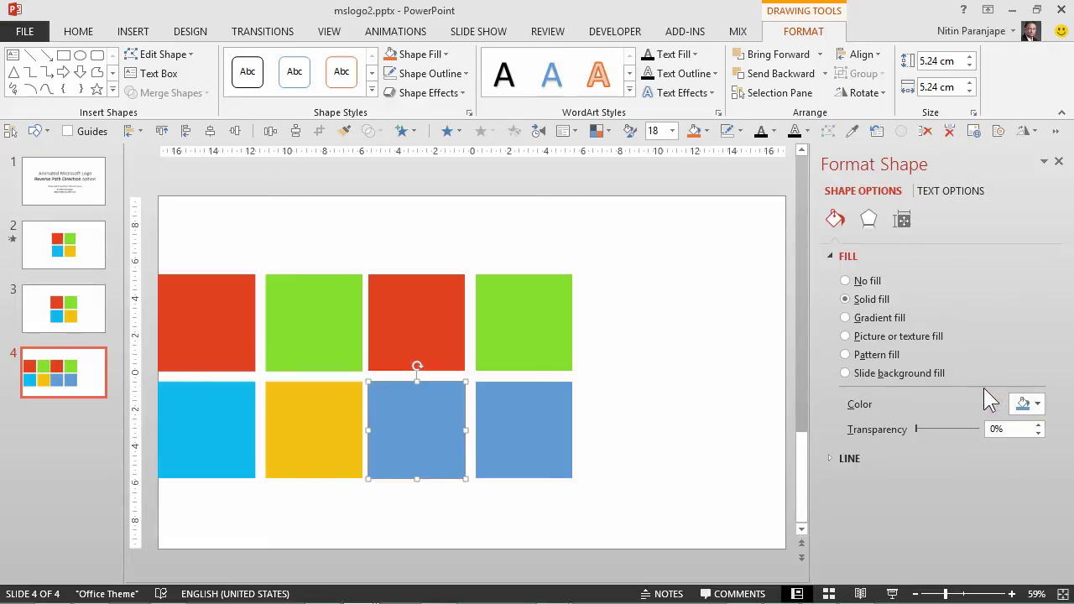
click(182, 419)
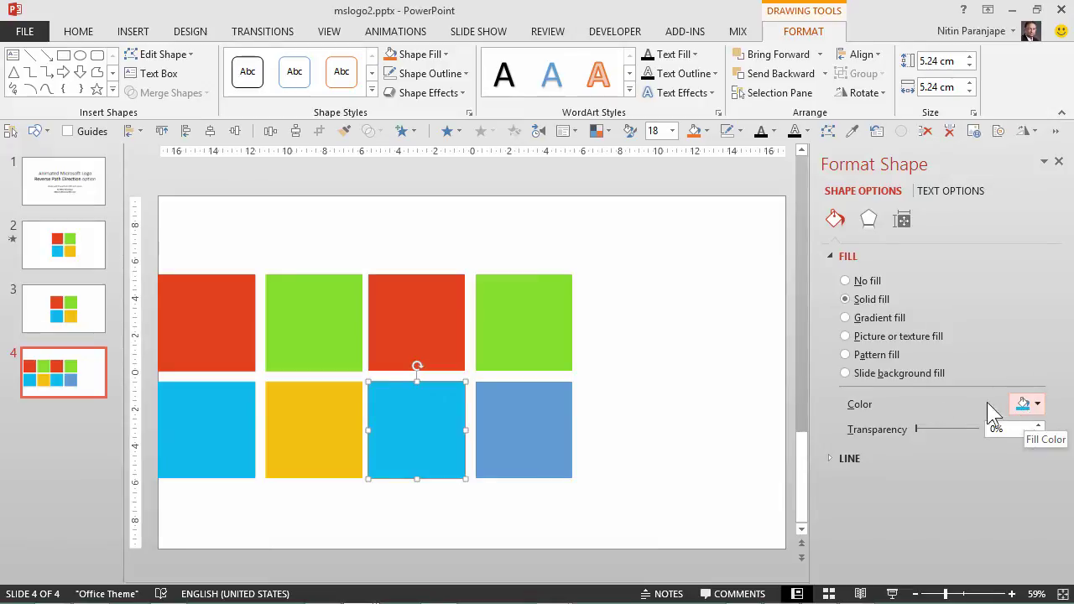
click(524, 426)
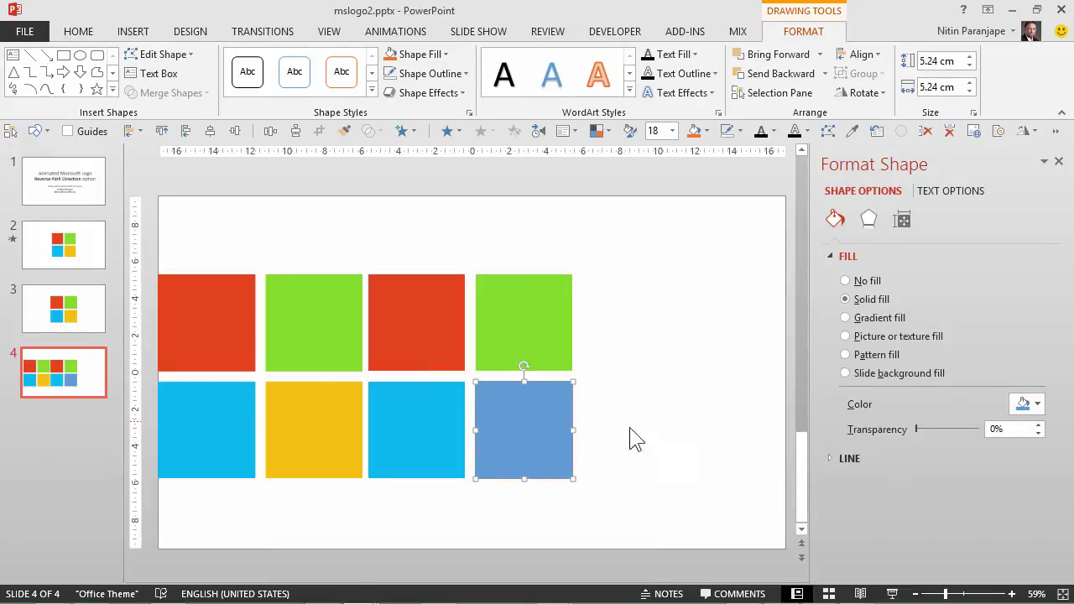
click(1038, 405)
click(972, 384)
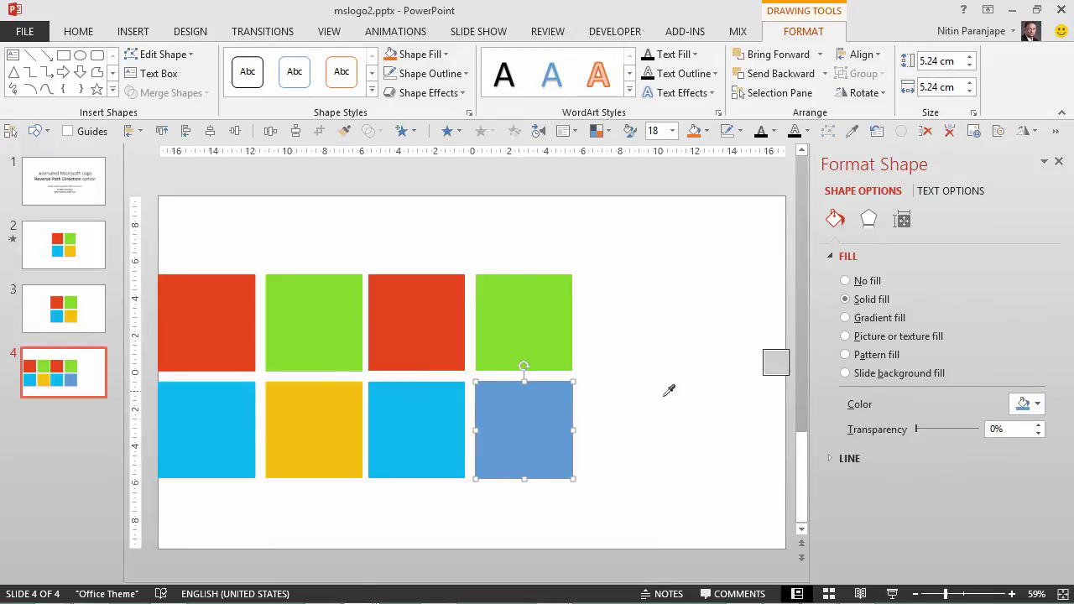
click(357, 414)
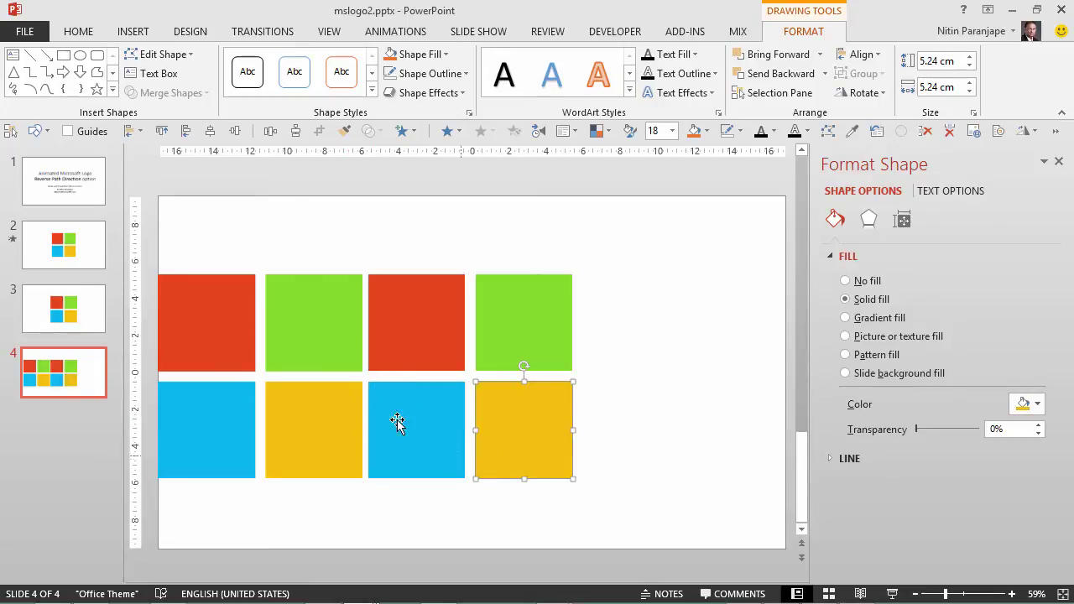
click(337, 361)
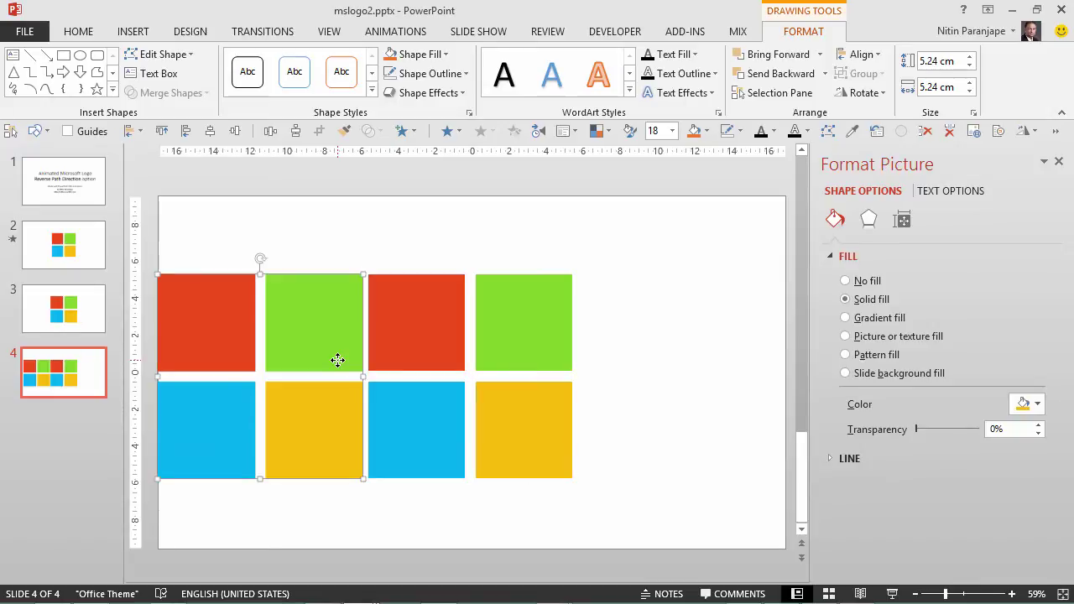
Delete the original logo picture and the empty text placeholder from slide 4
key(Delete)
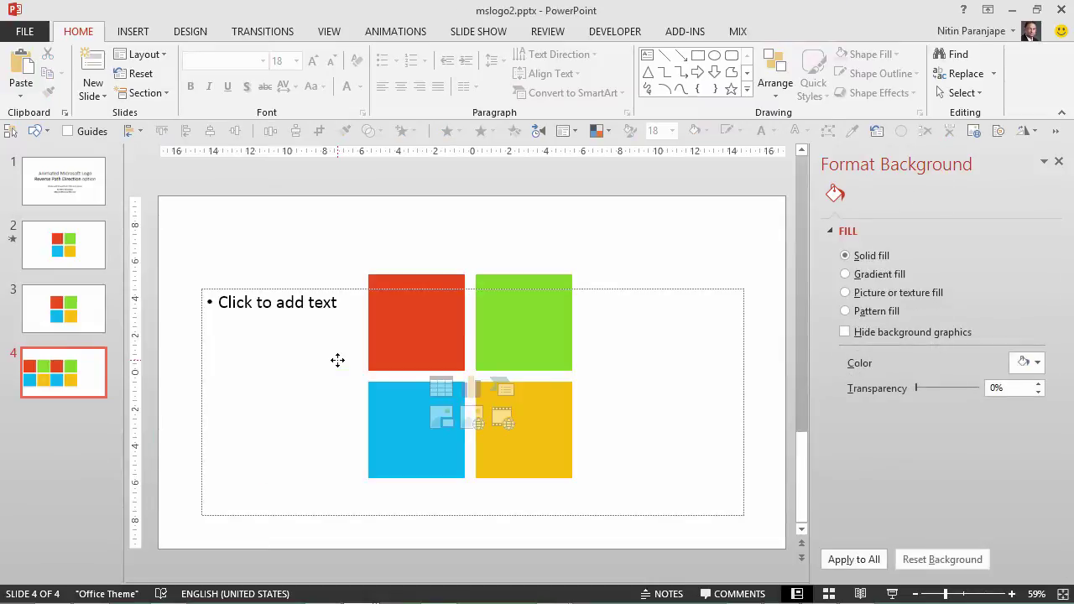
click(337, 361)
key(Escape)
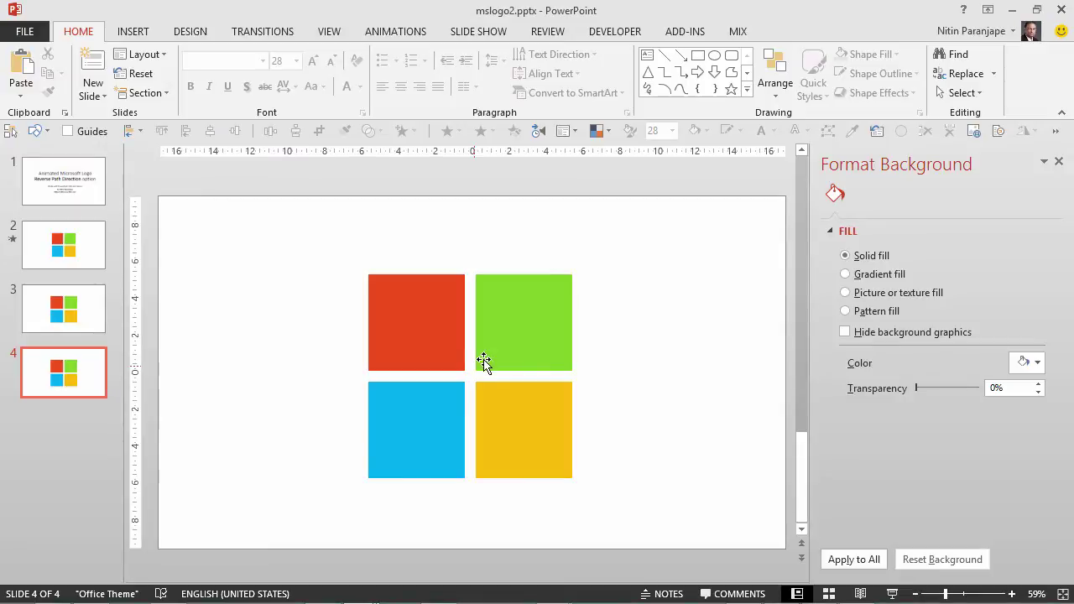
click(523, 326)
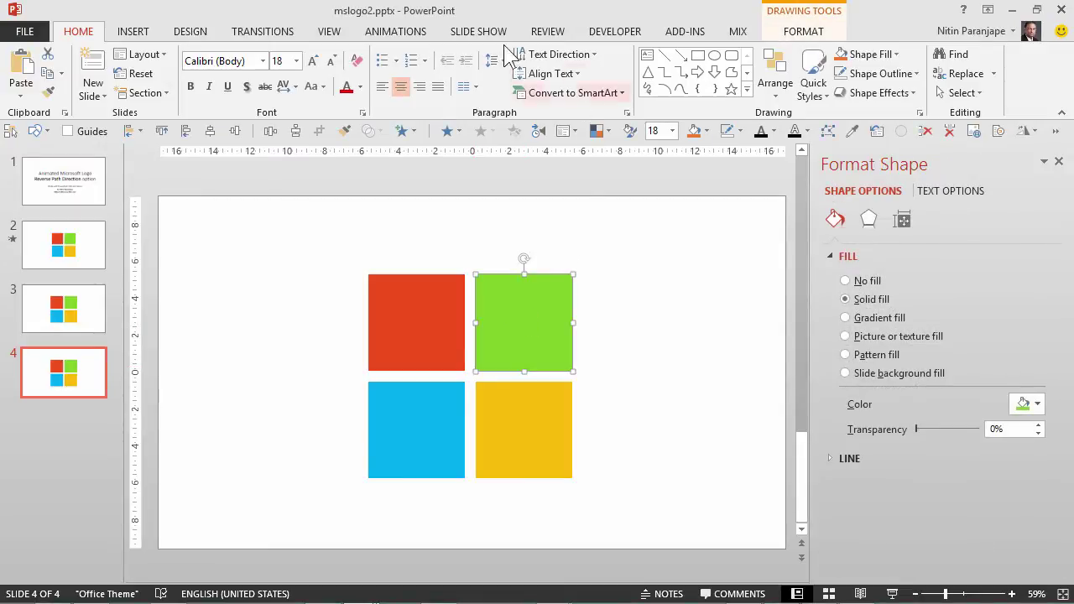
click(406, 40)
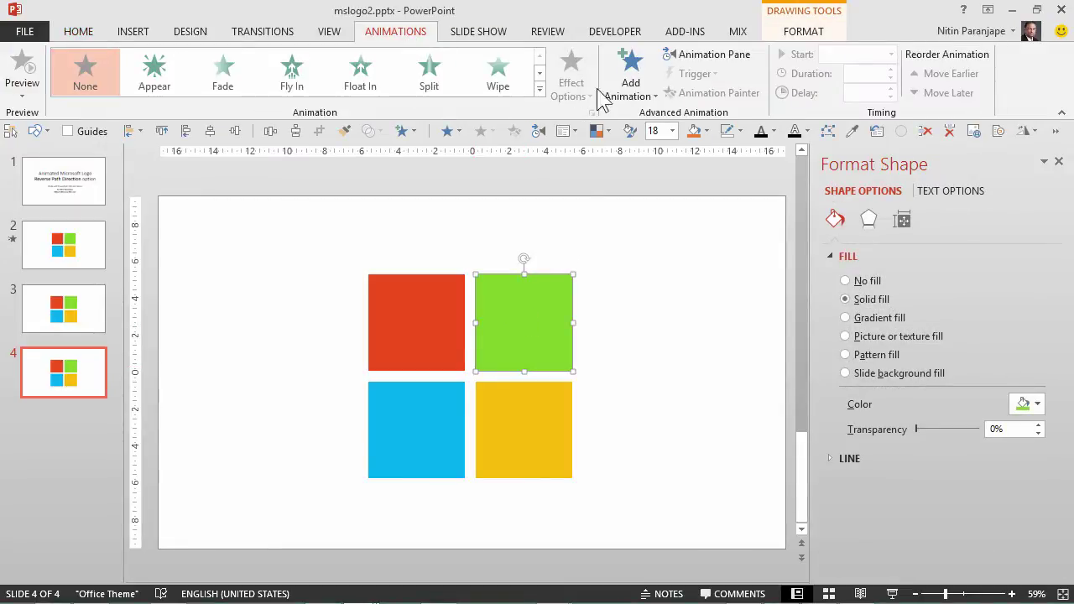
Add a Lines motion path to the green square
click(644, 91)
scroll(636, 276, down, 5)
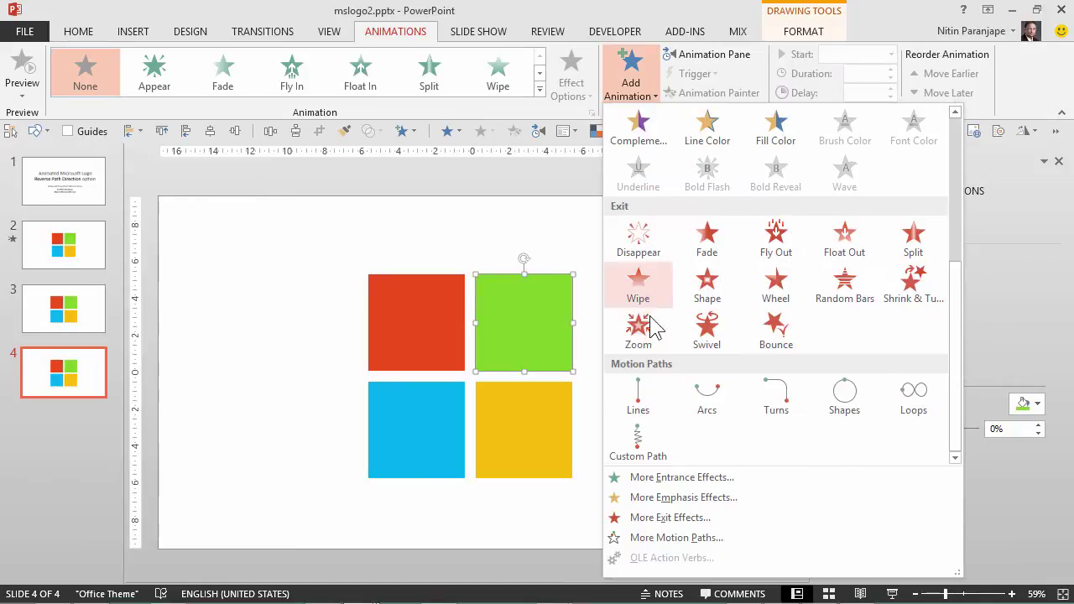
click(638, 406)
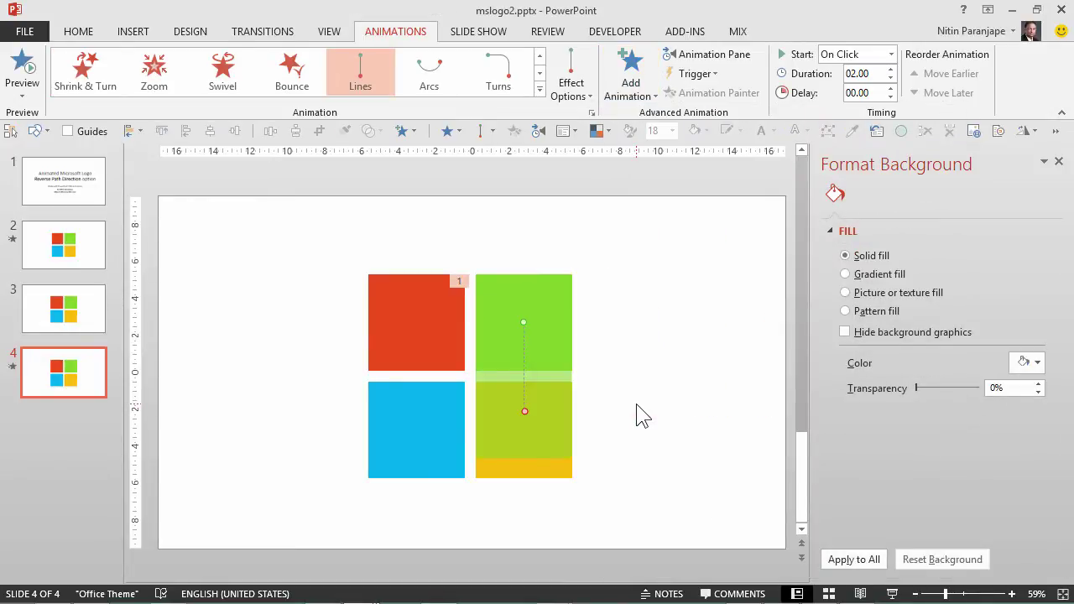
click(391, 327)
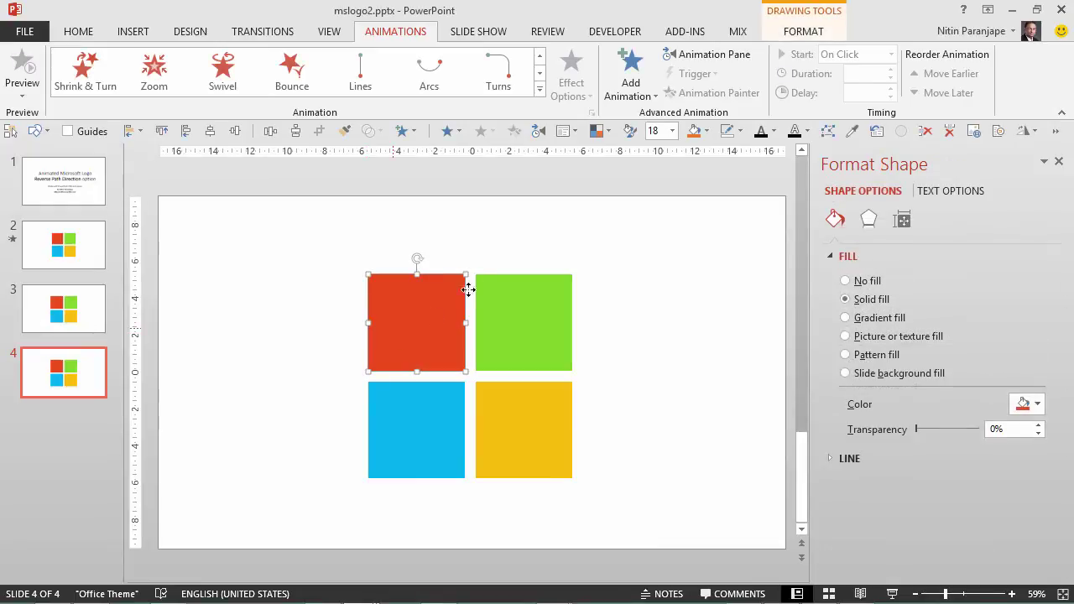
Give the cyan square a Lines motion path ending past the slide's lower-left corner
click(417, 420)
click(631, 79)
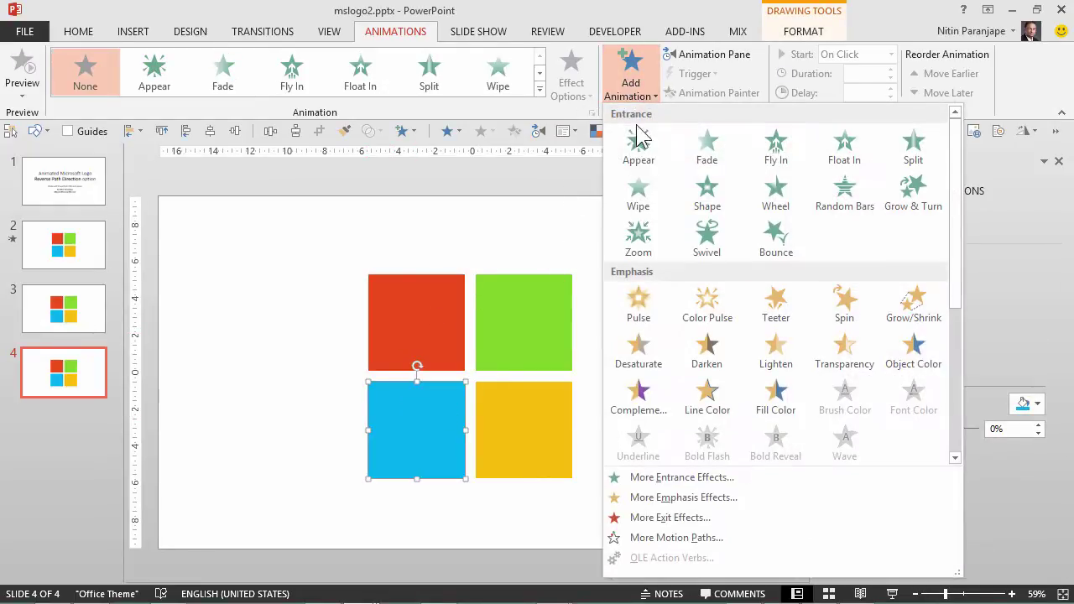
scroll(638, 319, down, 3)
click(642, 403)
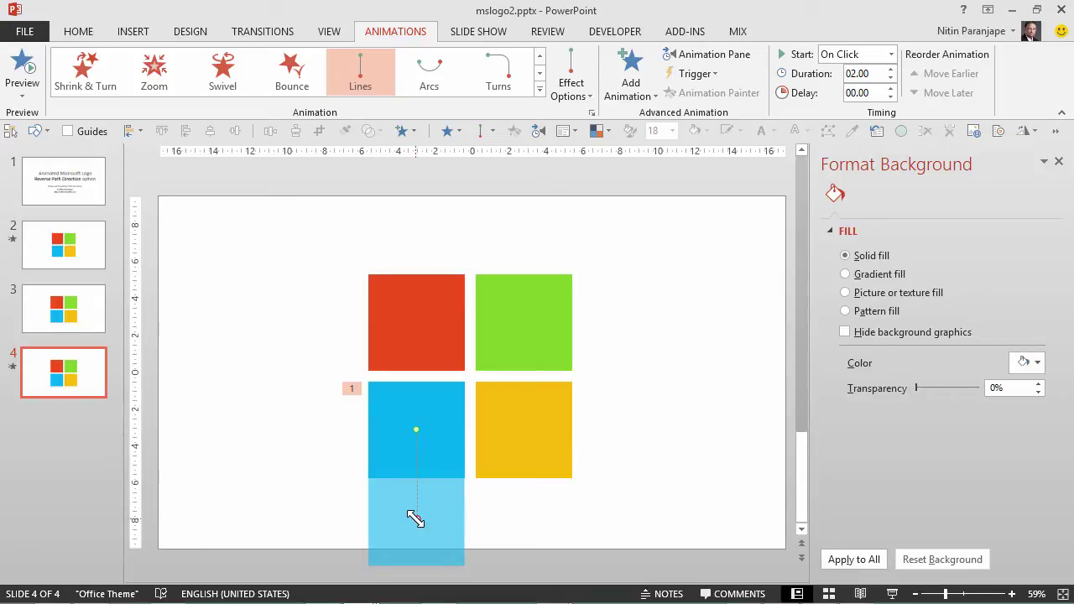
scroll(415, 515, down, 3)
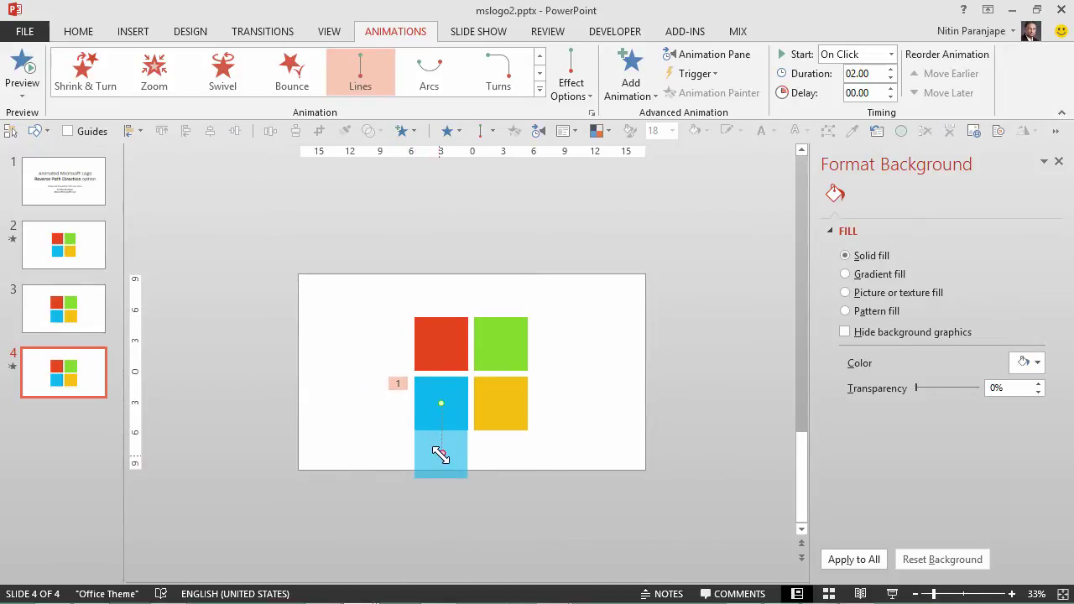
drag(441, 454, 265, 496)
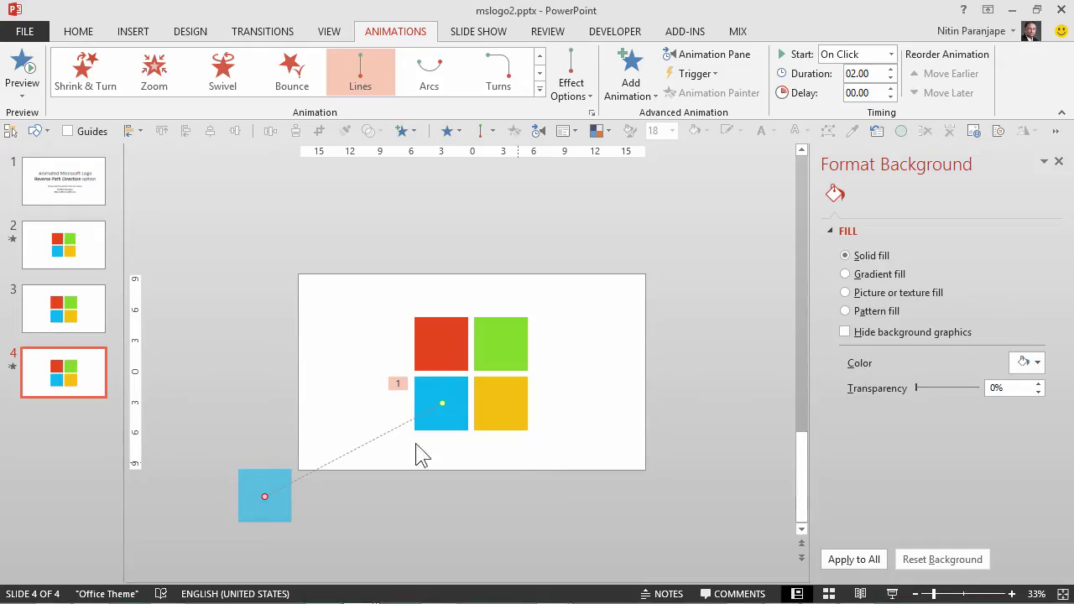
Reverse the cyan square's motion path direction and show the Animation Pane
right_click(353, 451)
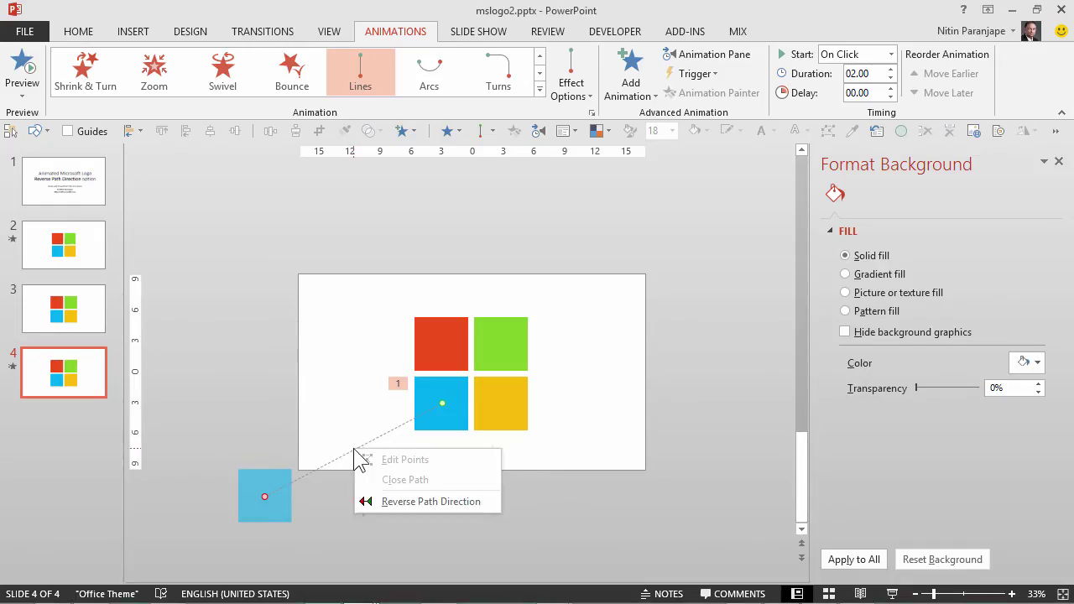
click(413, 499)
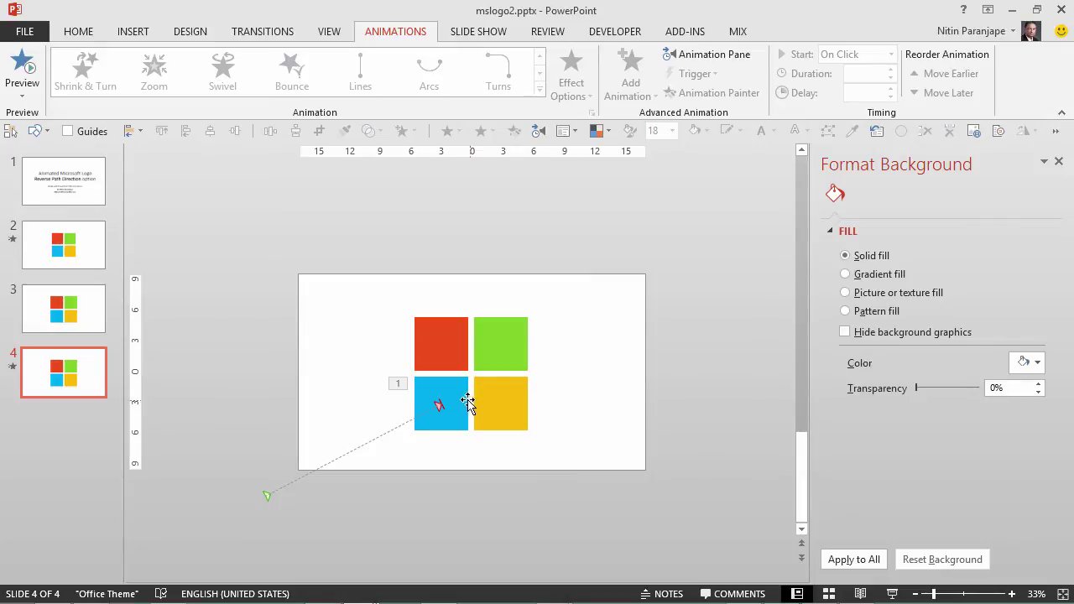
click(463, 394)
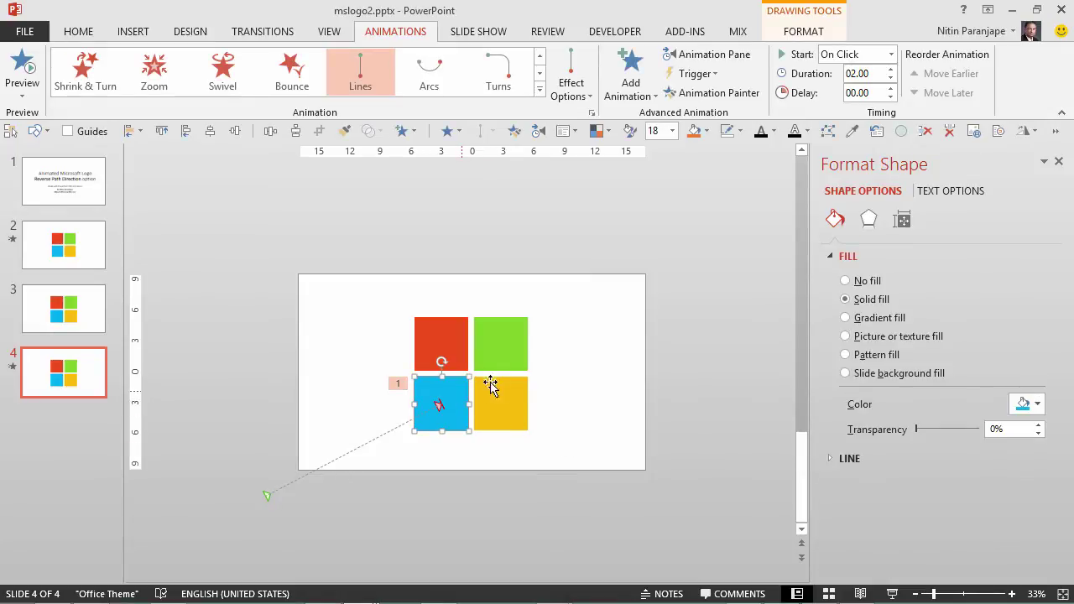
click(1059, 162)
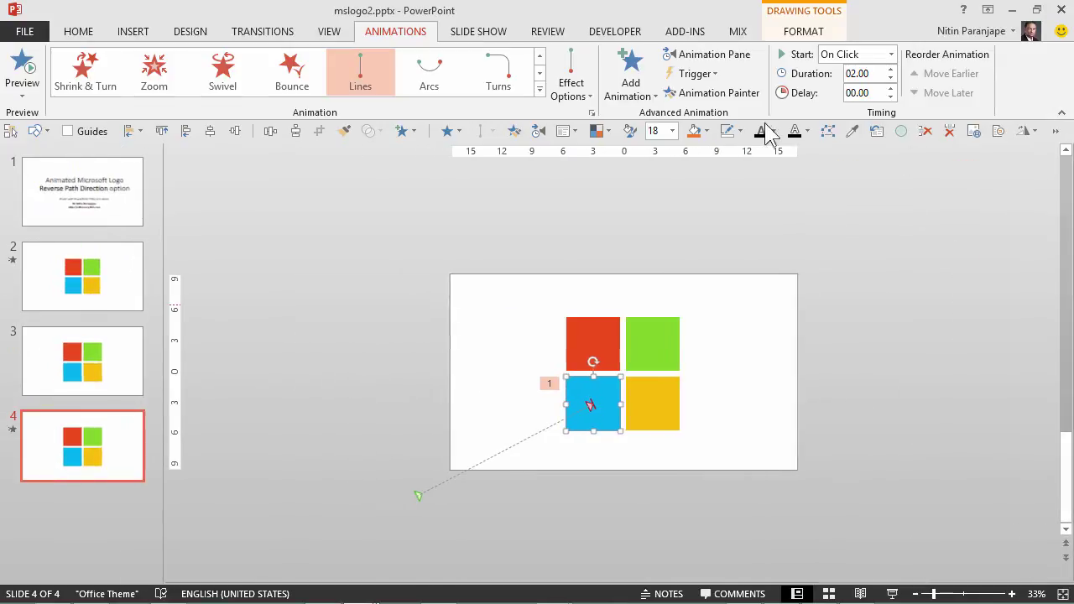
click(728, 53)
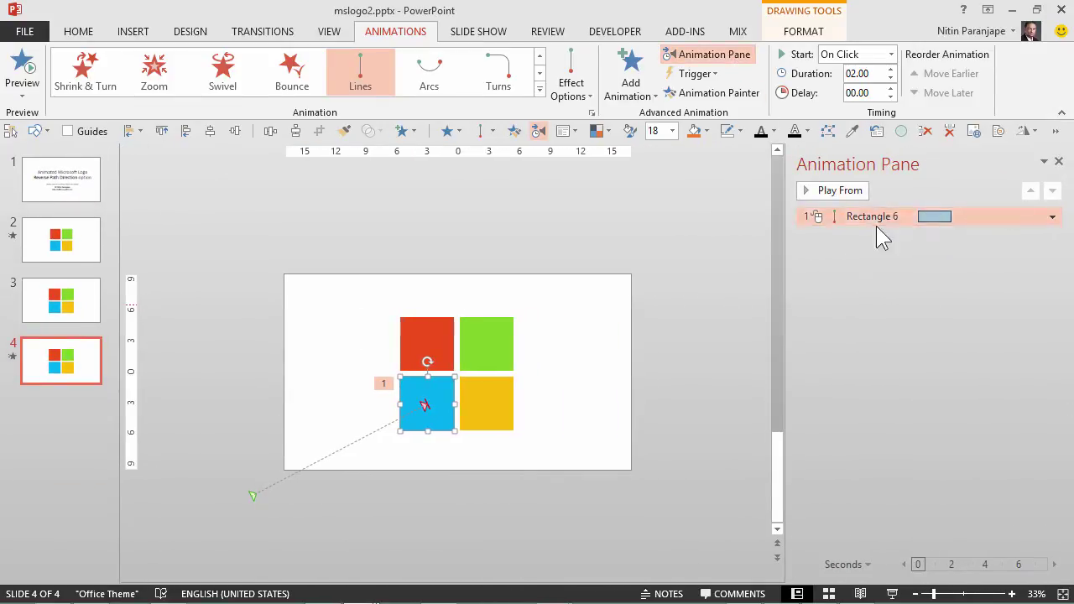
Add a Disappear exit effect to the cyan square, set to start With Previous
click(631, 71)
scroll(655, 332, down, 5)
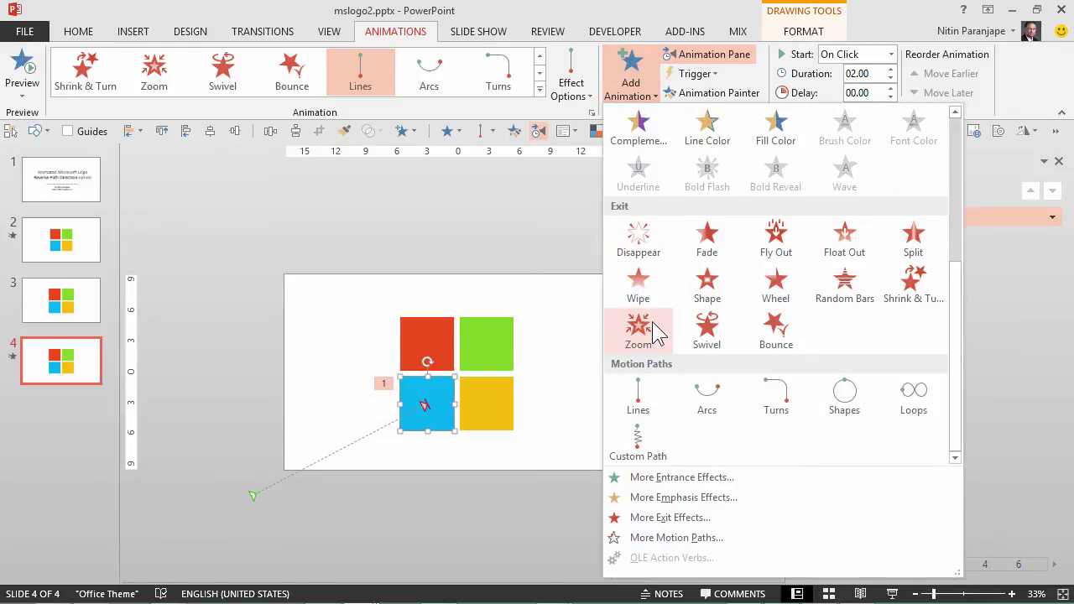
click(639, 240)
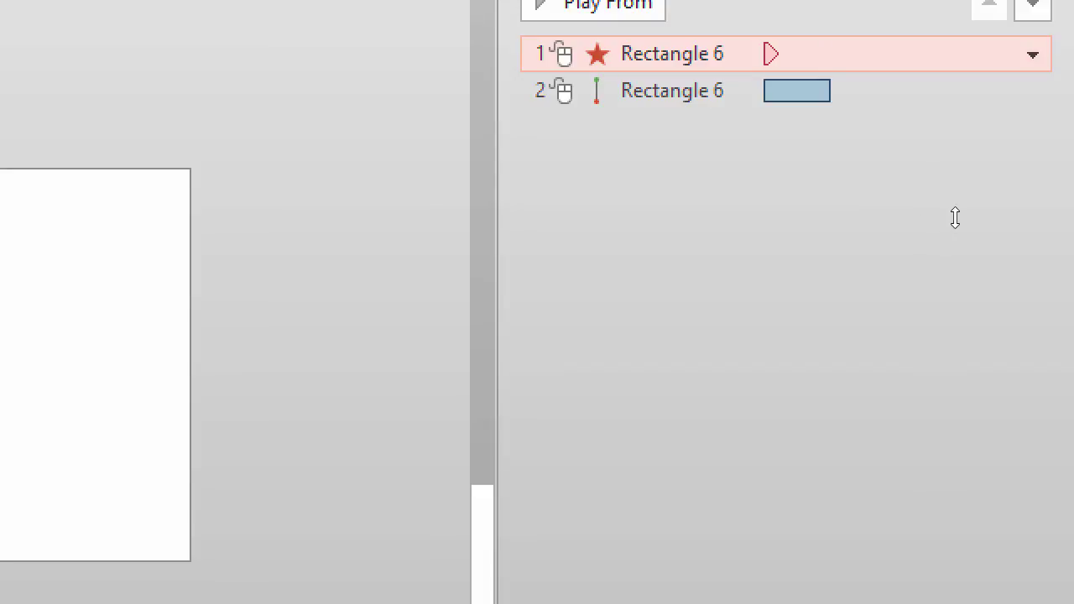
key(alt+Down)
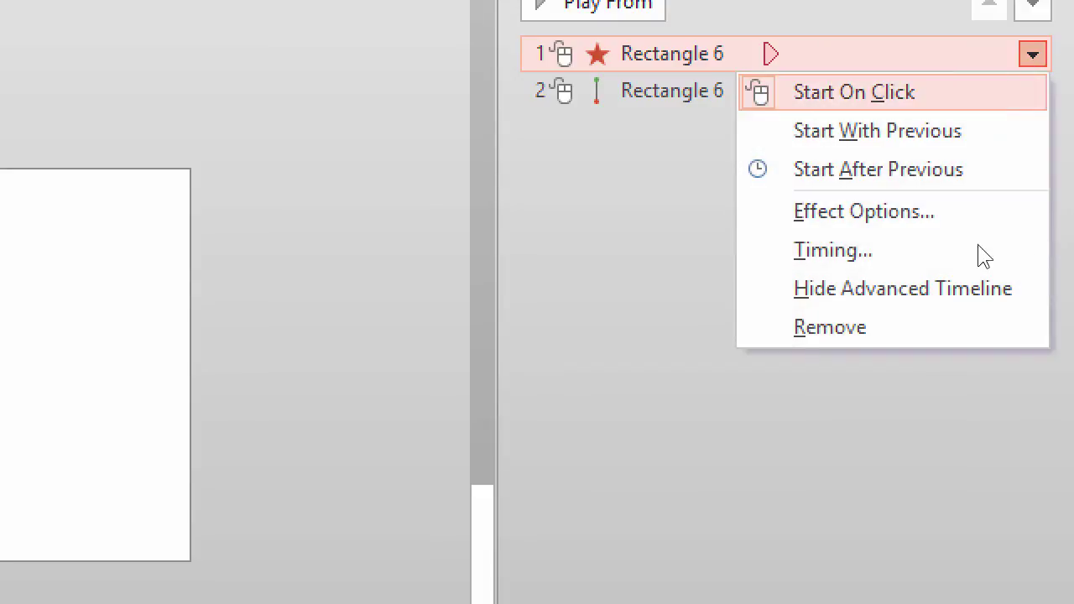
key(Down)
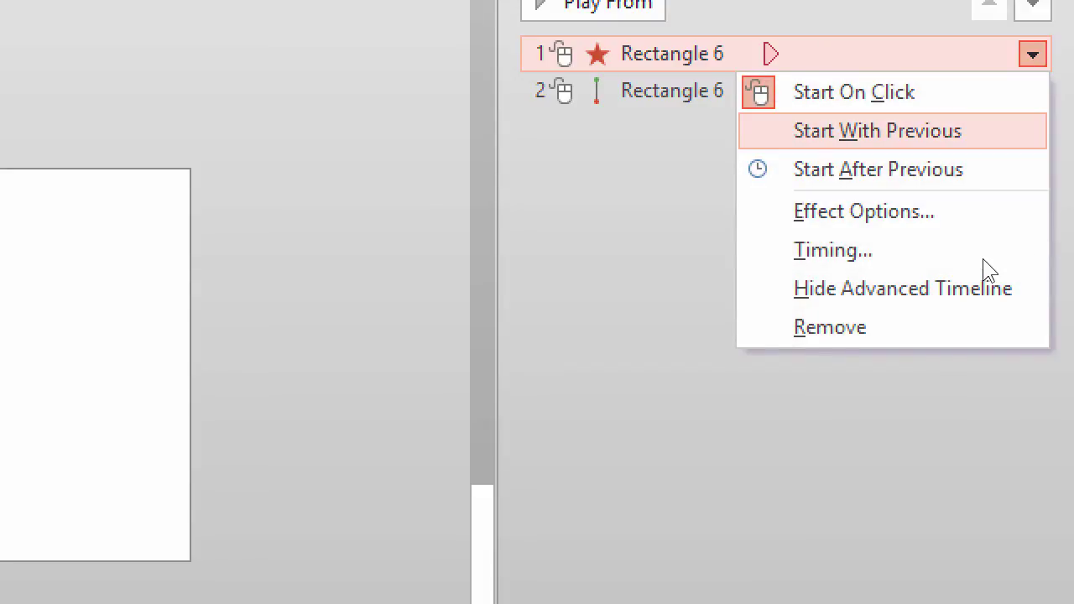
key(Return)
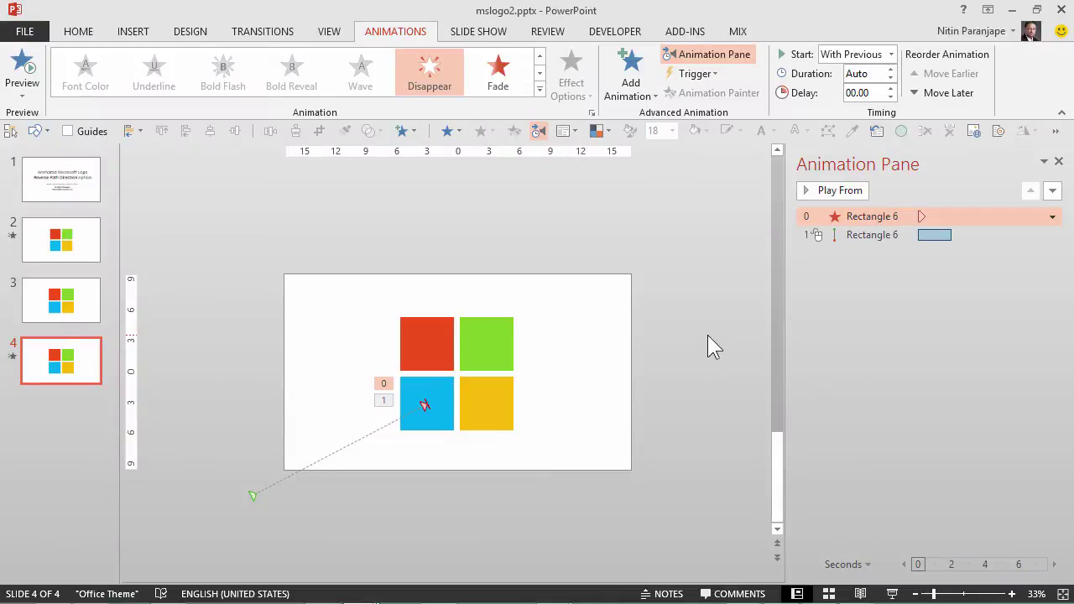
Add an Appear entrance before the square's Lines path and set the path to With Previous
click(840, 235)
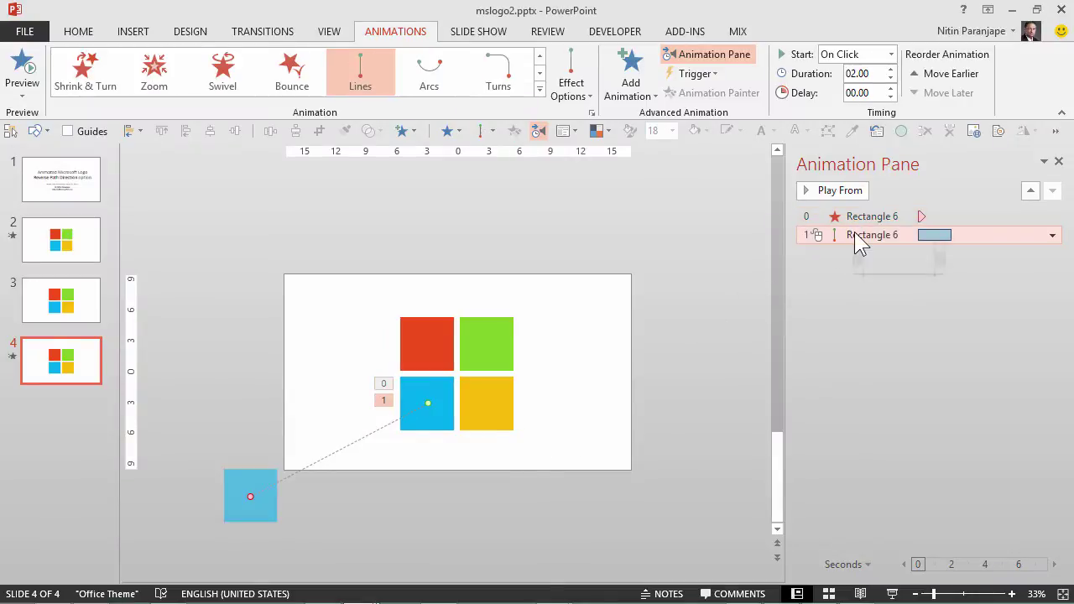
click(430, 392)
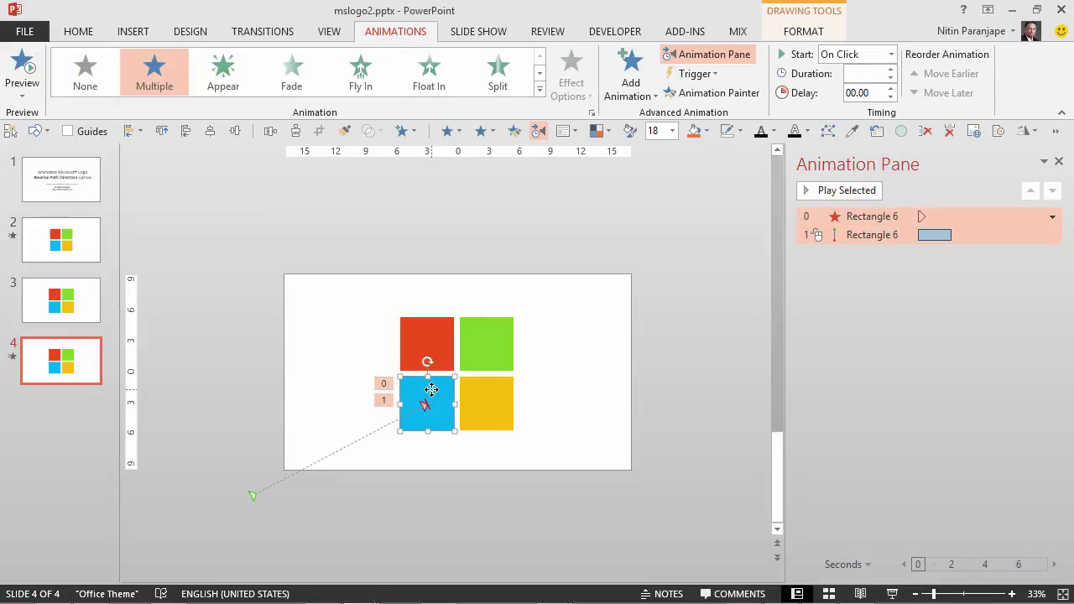
click(612, 99)
click(640, 151)
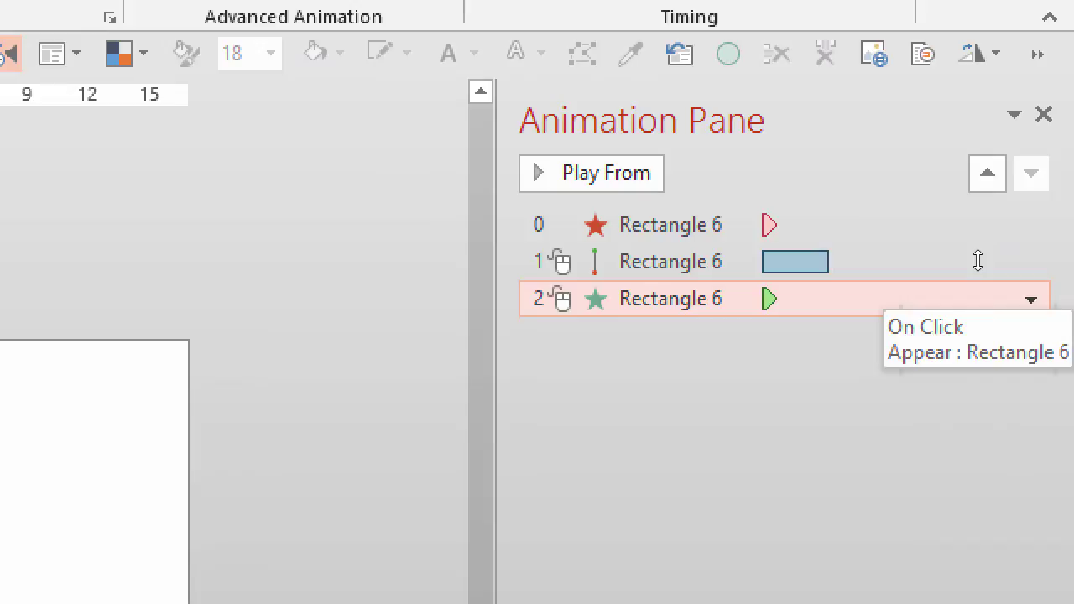
drag(1049, 262, 1004, 237)
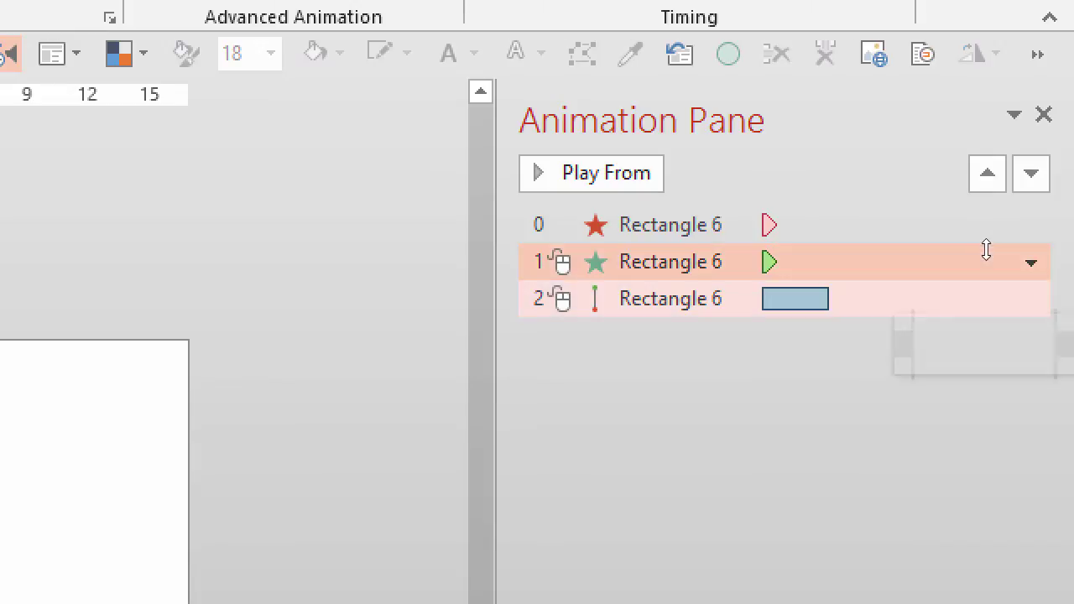
click(1038, 299)
click(1030, 299)
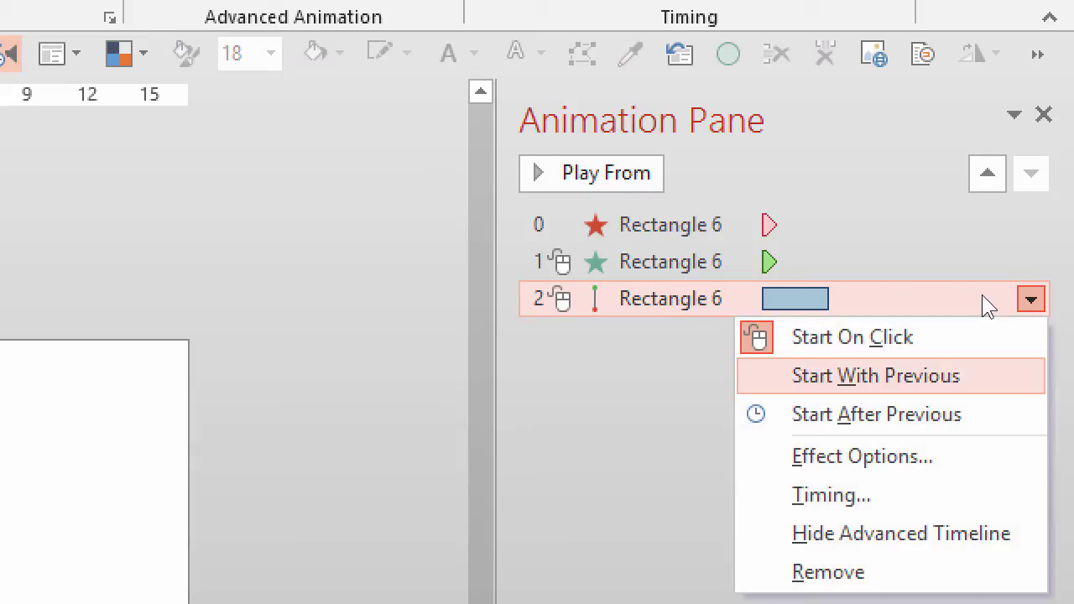
key(Return)
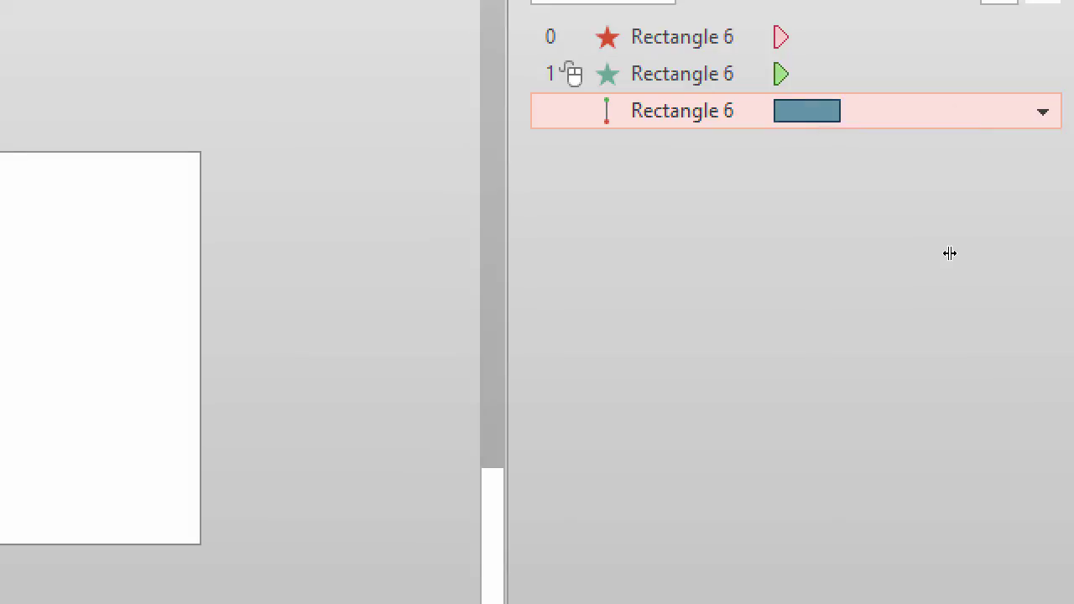
Shorten the Lines motion path to a 1-second duration and preview the slide show
drag(945, 257, 932, 261)
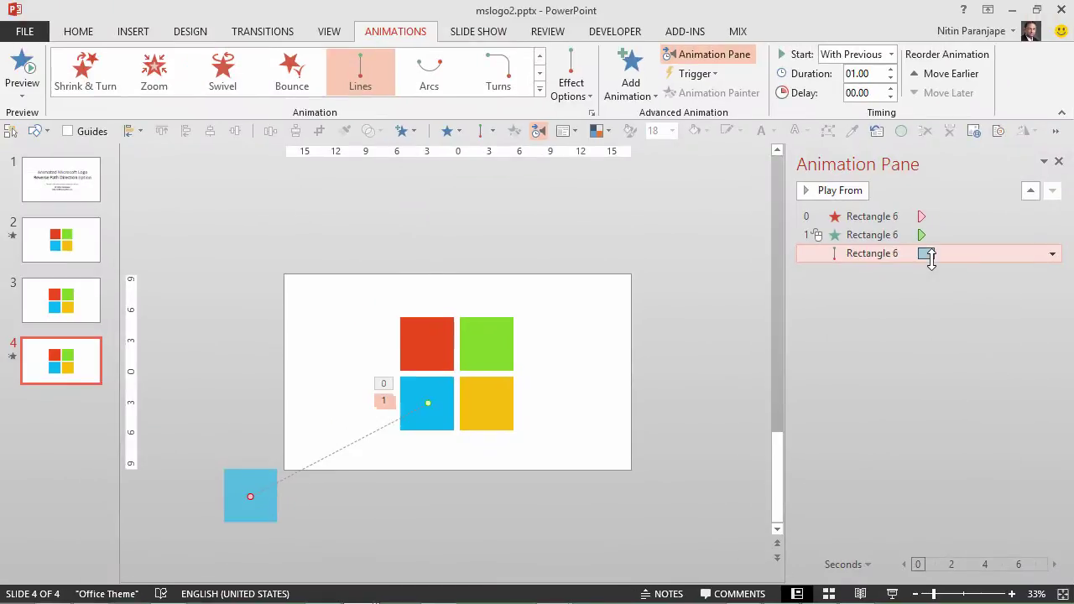
click(876, 535)
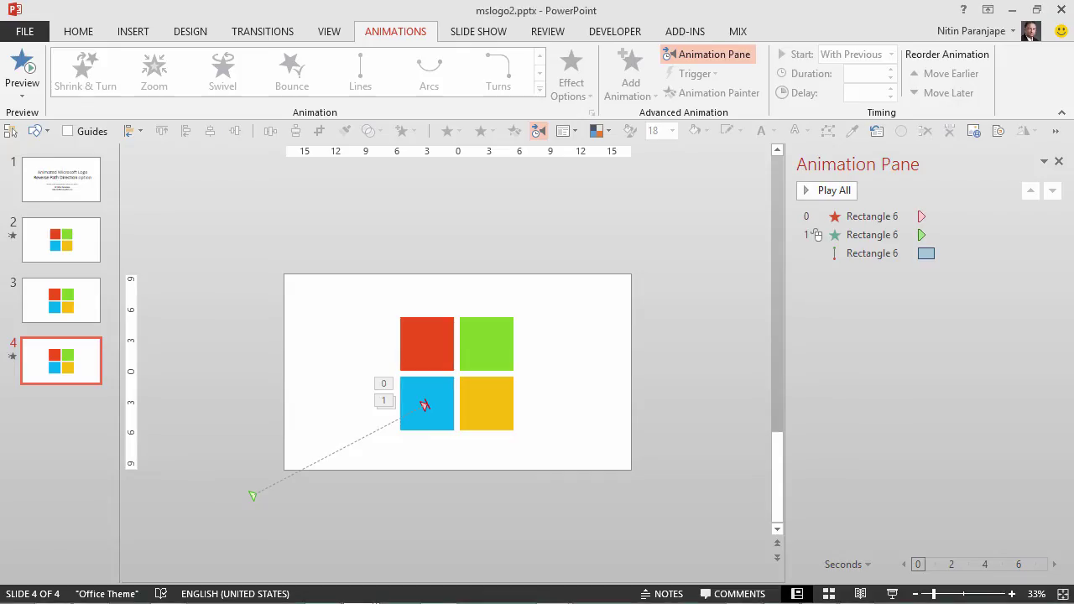
click(887, 253)
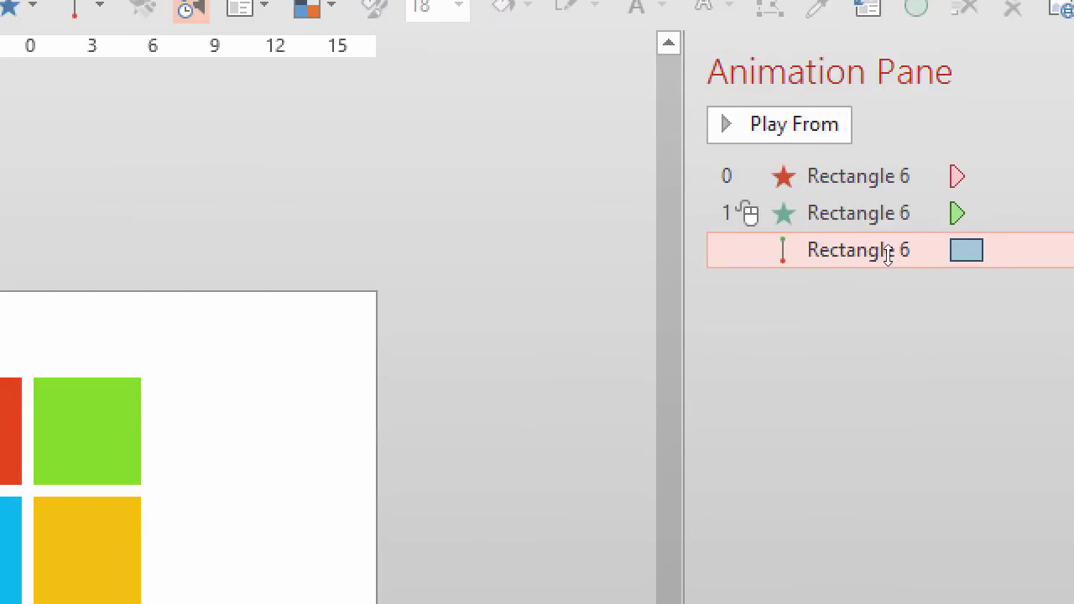
click(1067, 245)
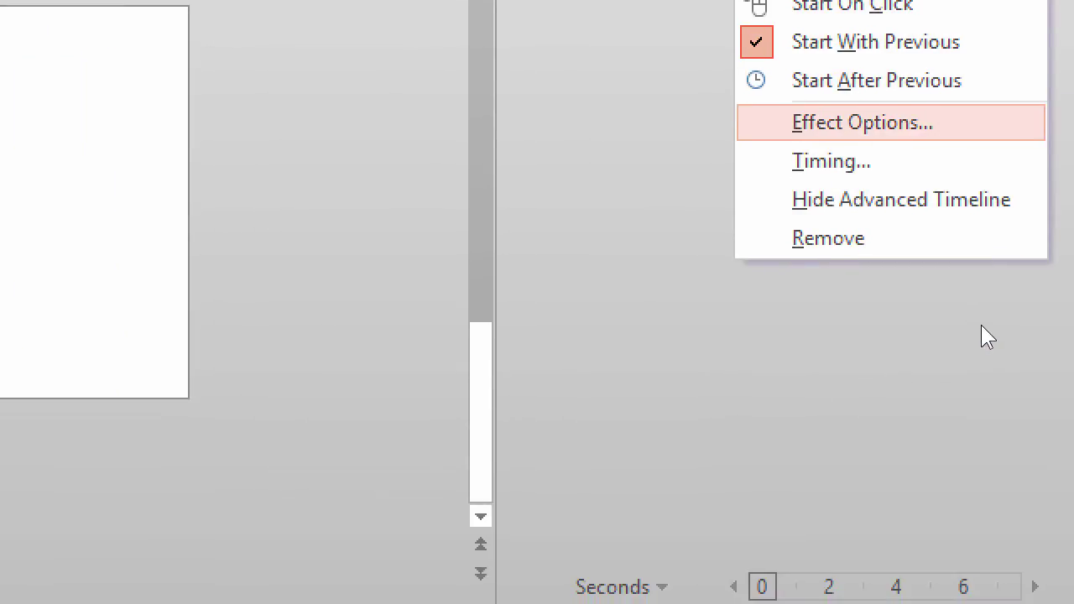
Give the blue square's motion path 0 sec smooth start and end and a 0.9 sec bounce end
click(981, 328)
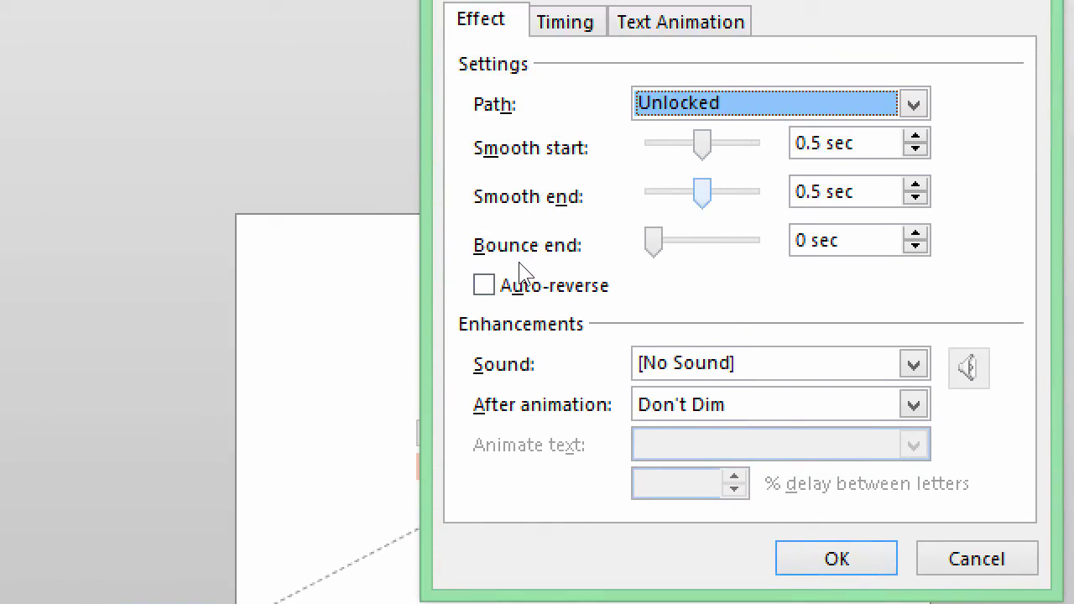
key(Tab)
key(Tab)
key(Tab)
key(Home)
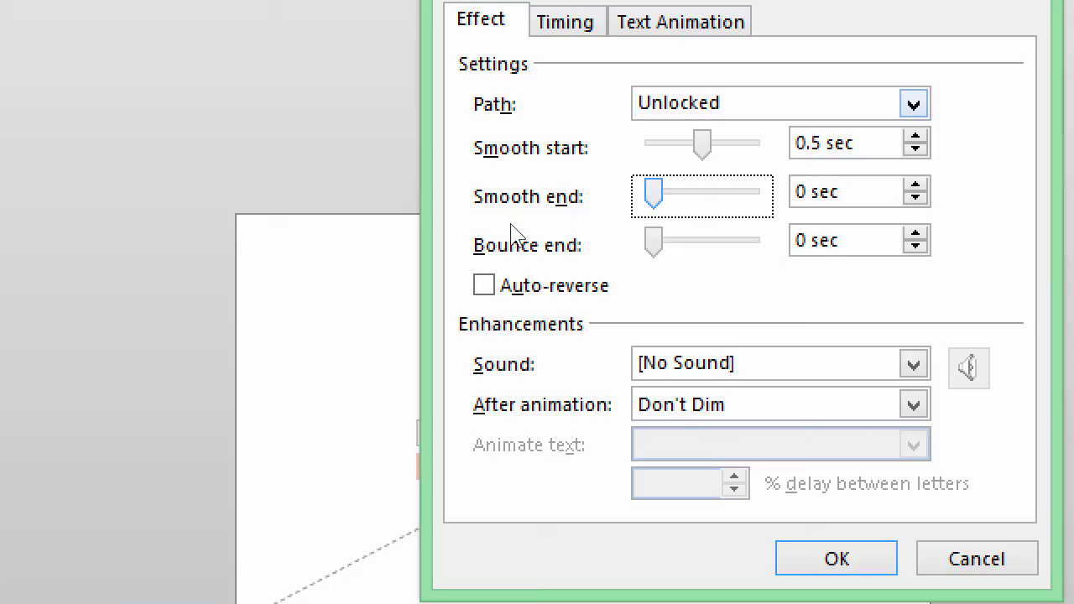
key(shift+Tab)
key(shift+Tab)
key(Home)
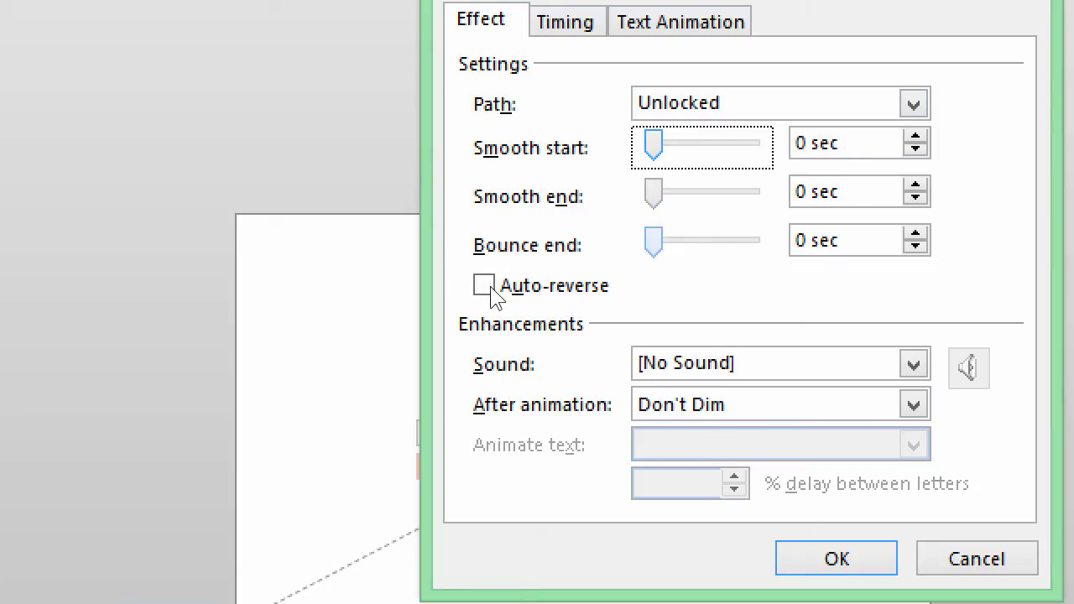
key(Tab)
key(Tab)
key(Tab)
key(Tab)
key(Right)
key(Right)
key(Right)
key(Right)
key(Right)
key(Right)
key(Right)
key(Right)
key(Right)
key(Right)
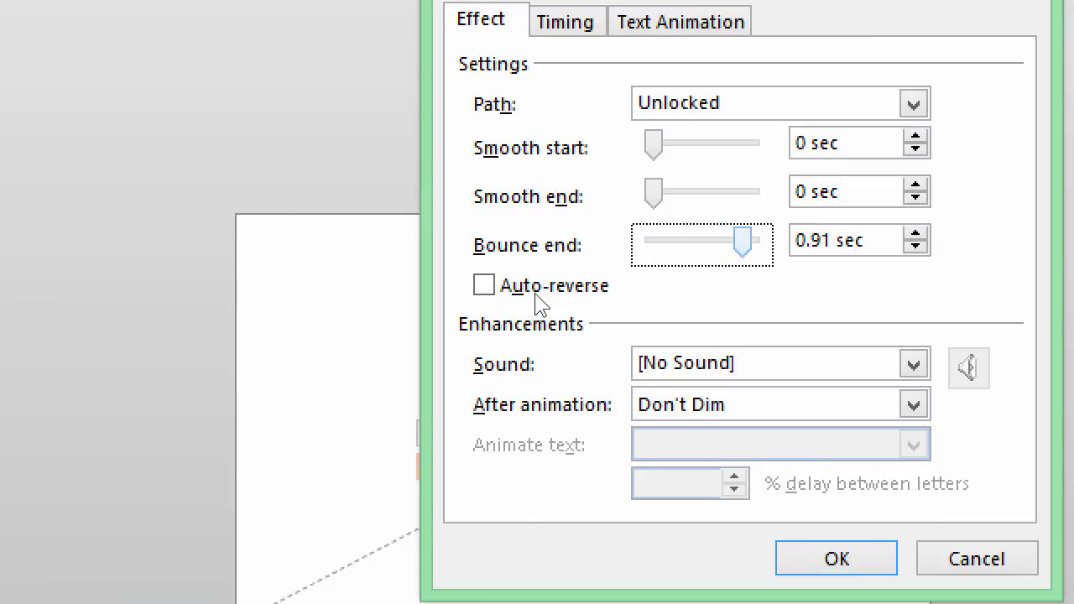
key(Tab)
key(Down)
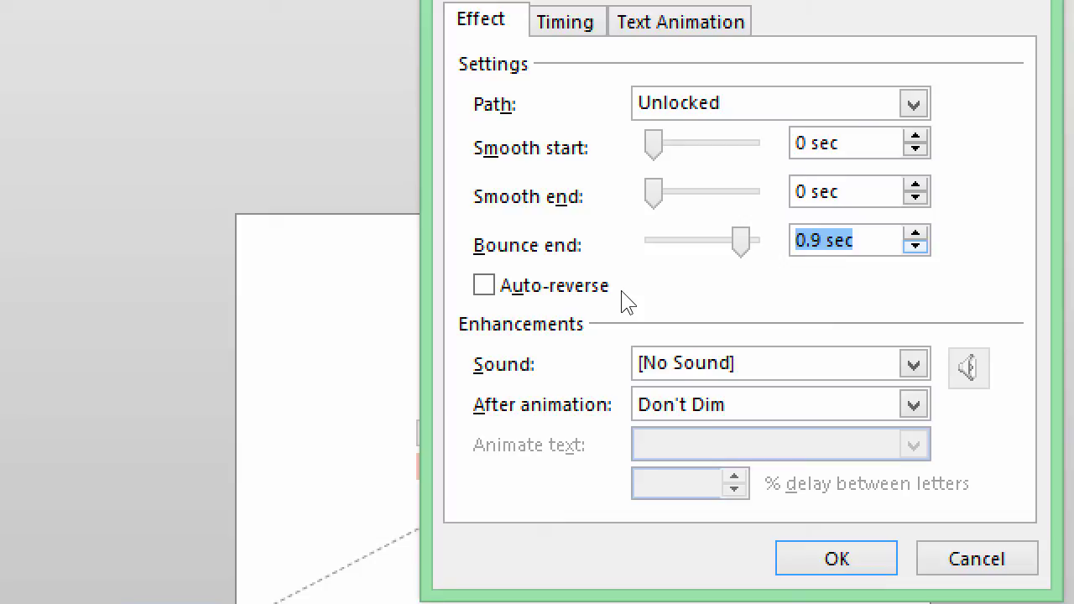
key(Return)
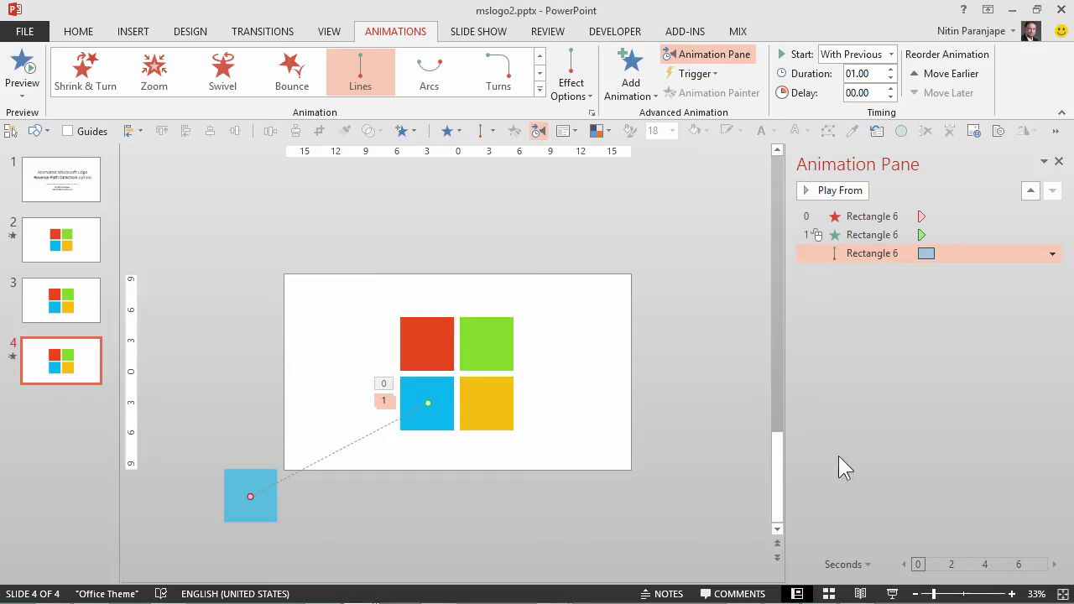
Delete all three of the blue square's animations, then select all four logo squares
click(873, 216)
shift+click(879, 253)
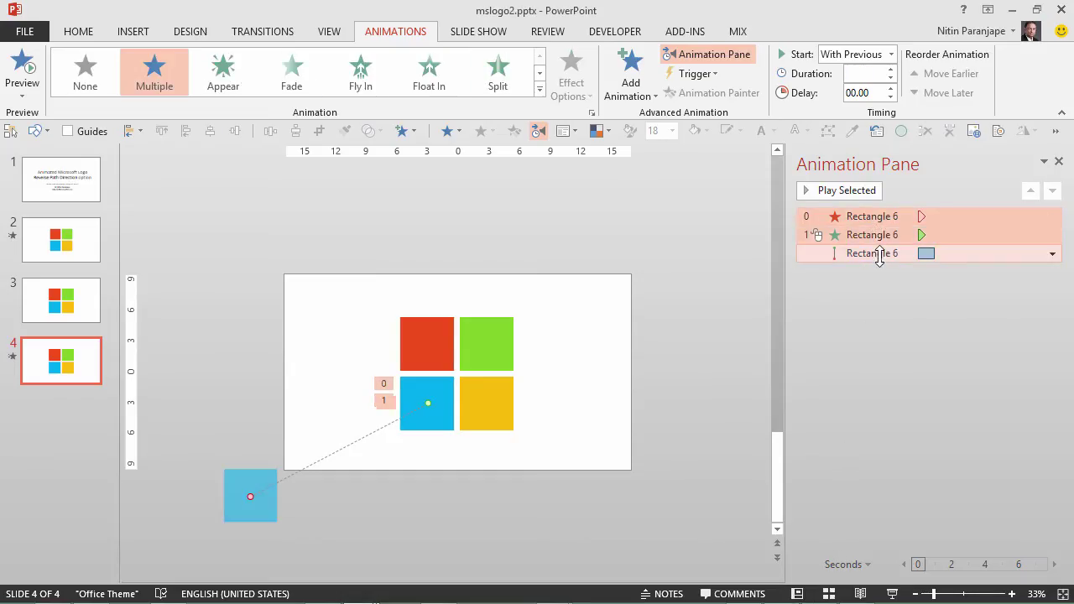
key(Delete)
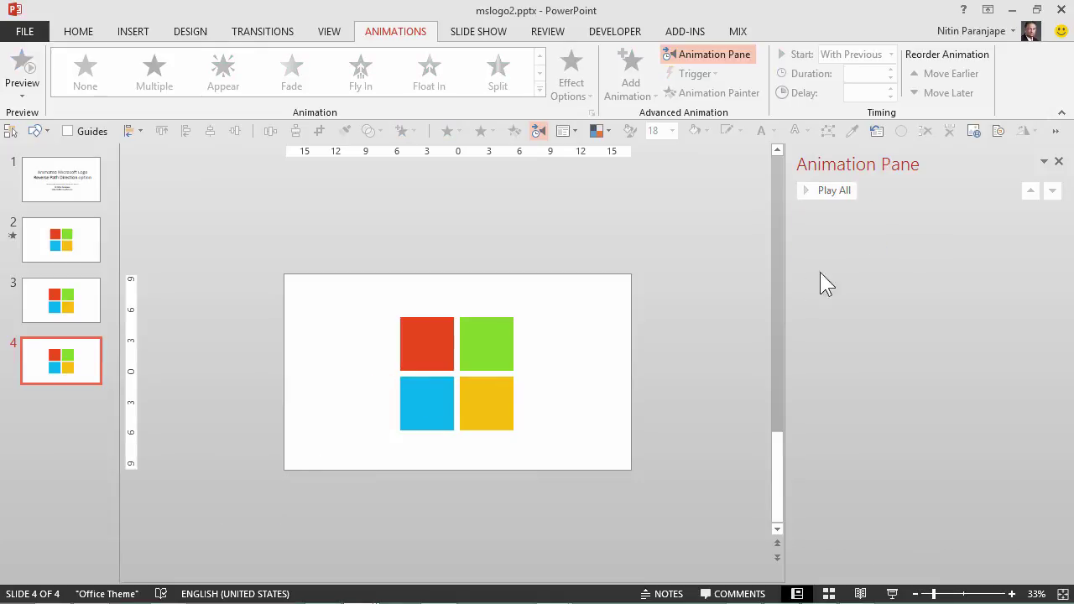
mouse_move(307, 242)
mouse_down()
mouse_move(391, 343)
mouse_move(551, 472)
mouse_up()
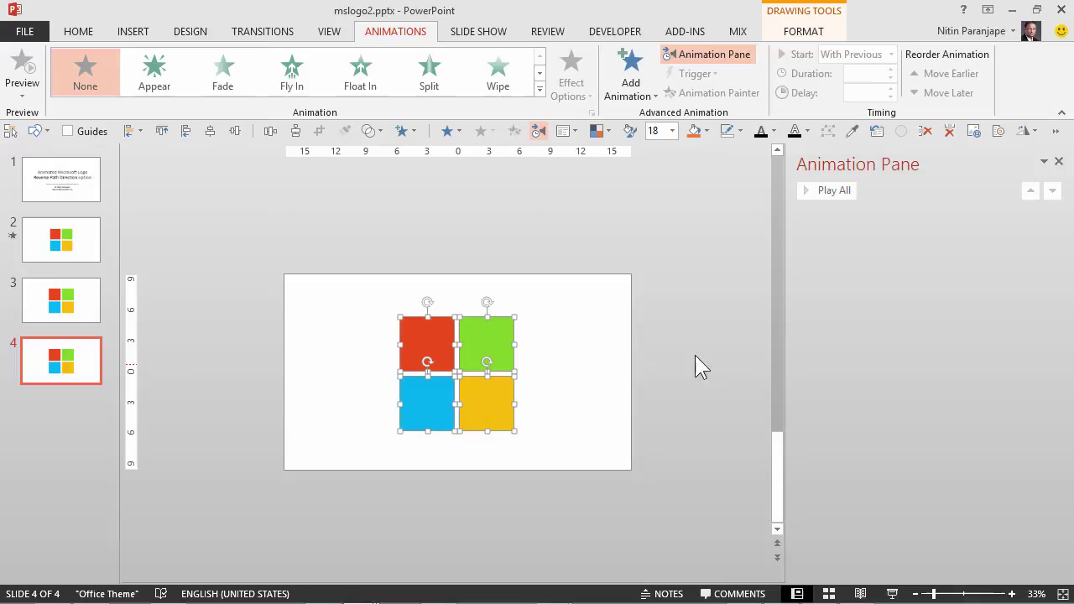
Add a Disappear exit to all four squares, starting With Previous
click(631, 89)
scroll(675, 288, down, 3)
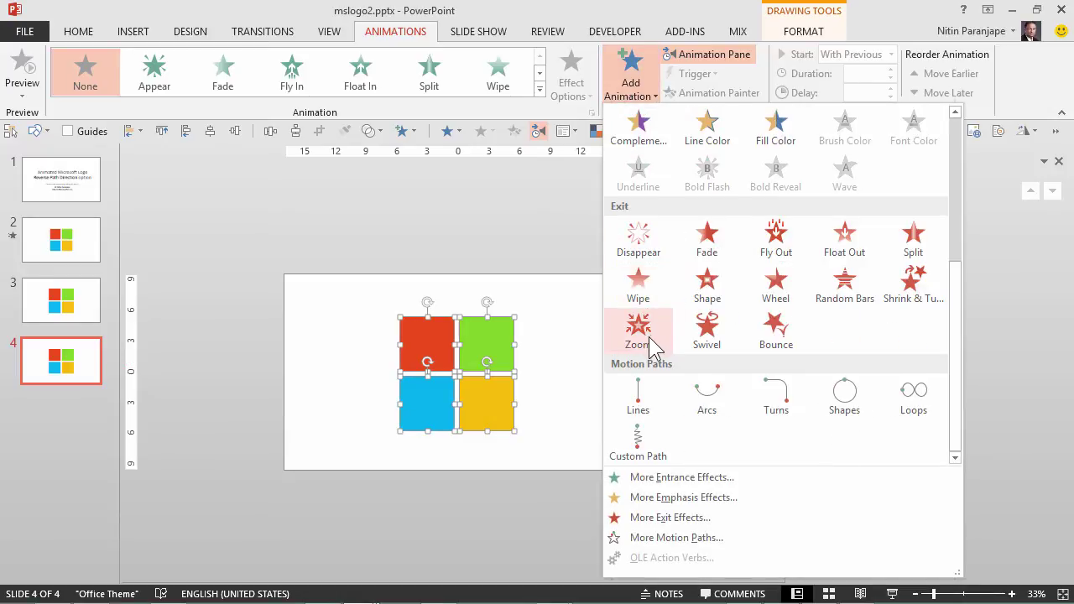
click(635, 235)
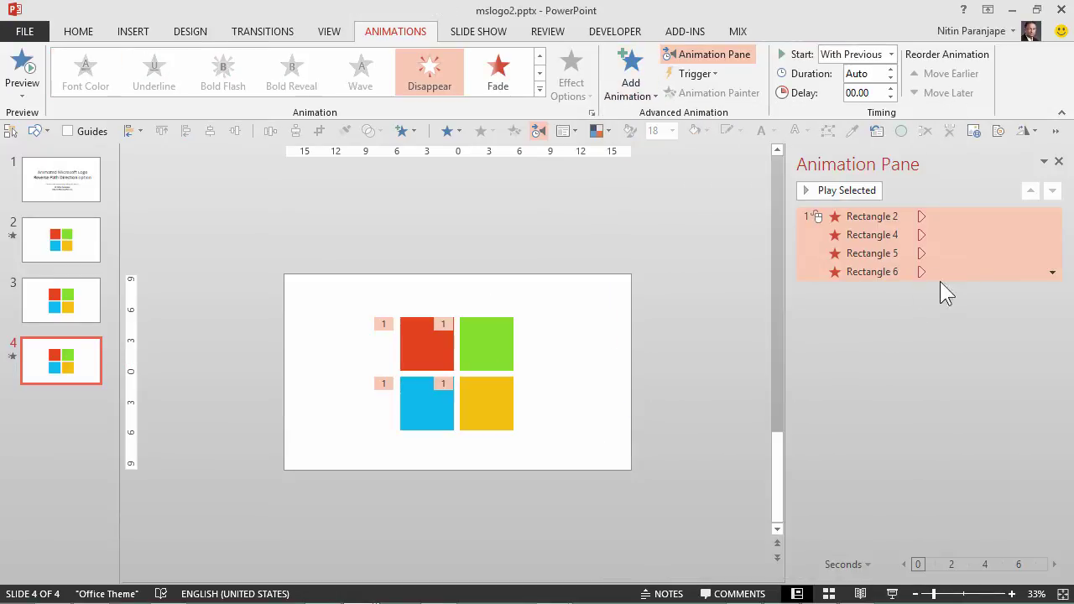
click(1053, 272)
click(999, 310)
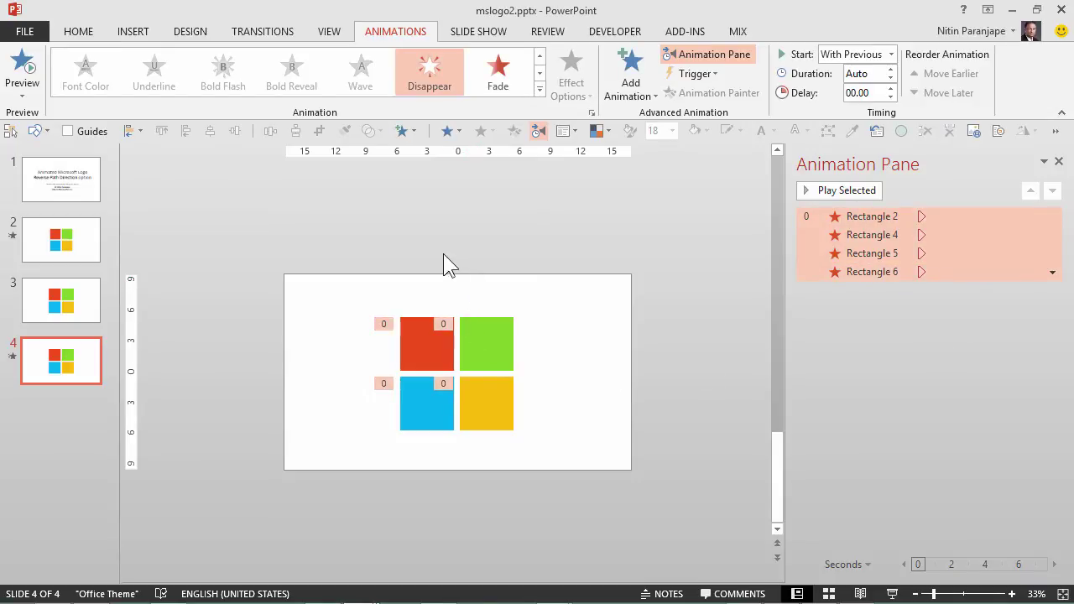
Add an Appear entrance to all four squares
key(ctrl+a)
click(629, 72)
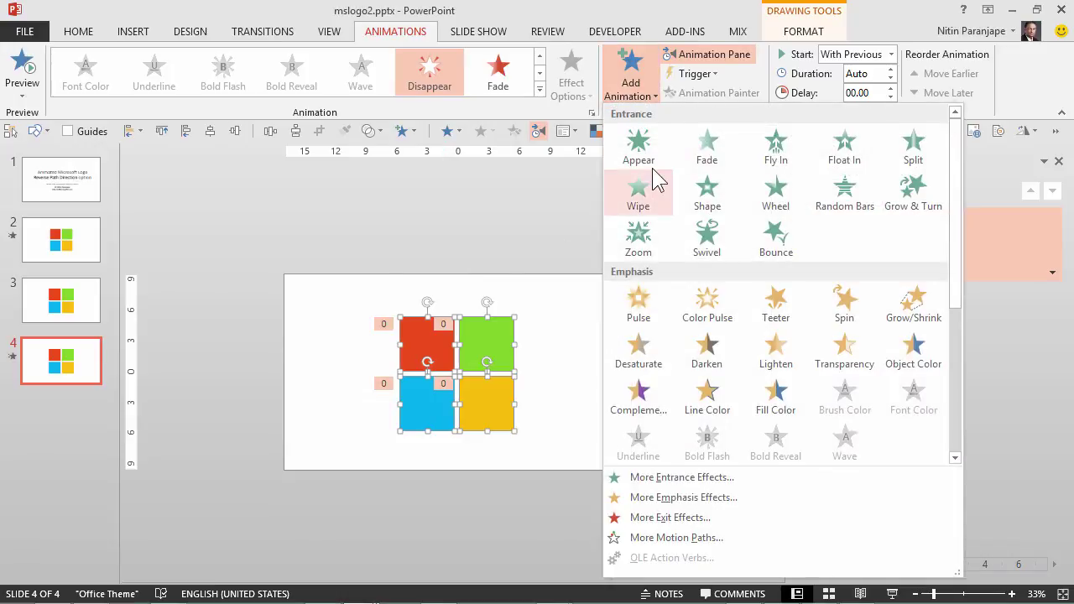
click(652, 168)
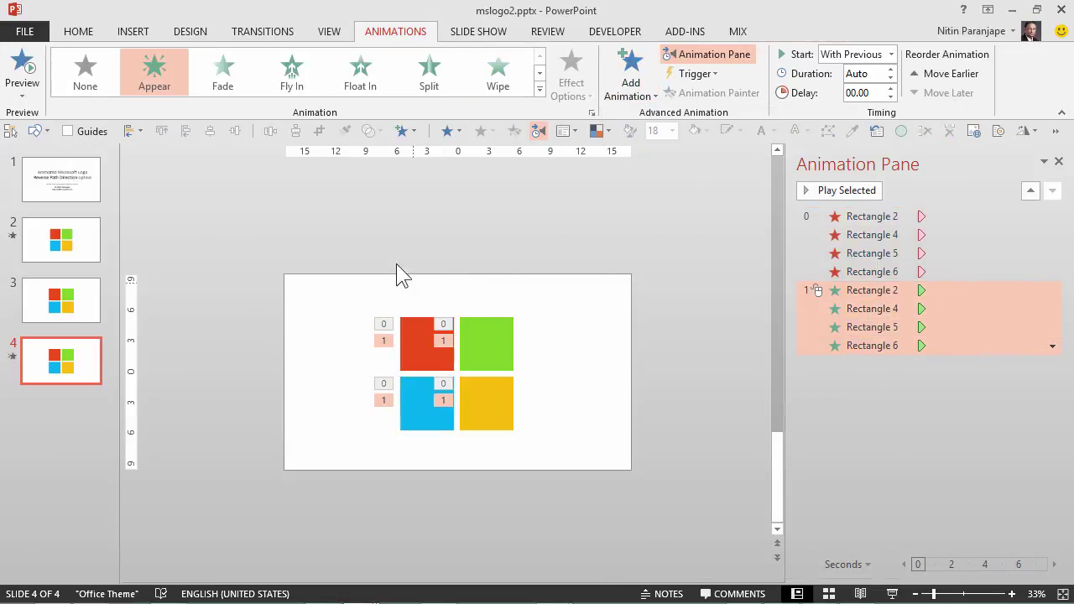
Add a Lines motion path to all four squares, starting With Previous
click(374, 235)
key(ctrl+a)
click(629, 76)
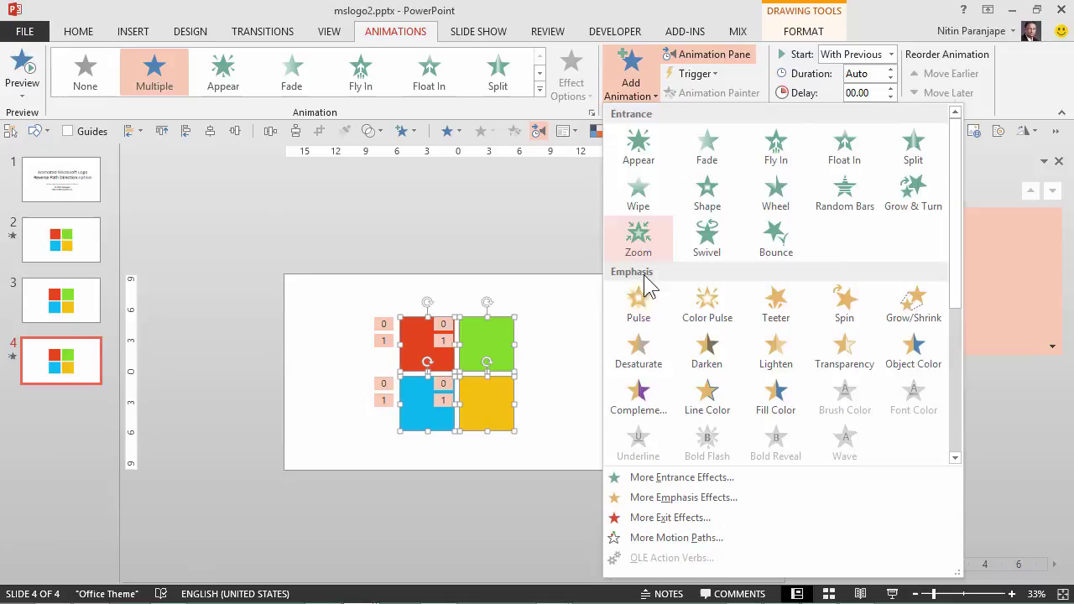
scroll(634, 353, down, 3)
key(Escape)
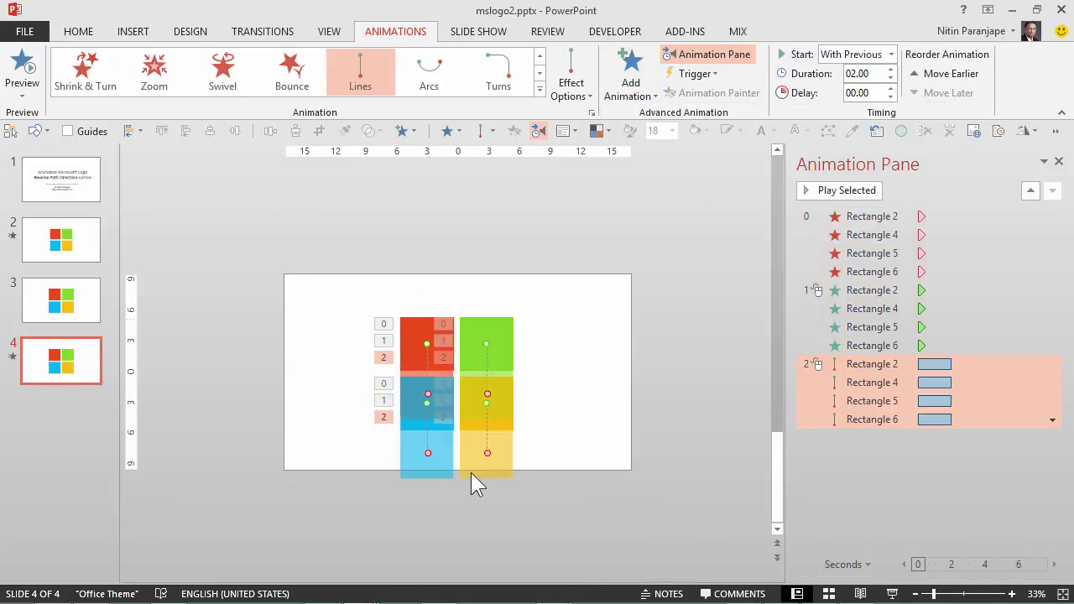
click(984, 366)
click(1053, 365)
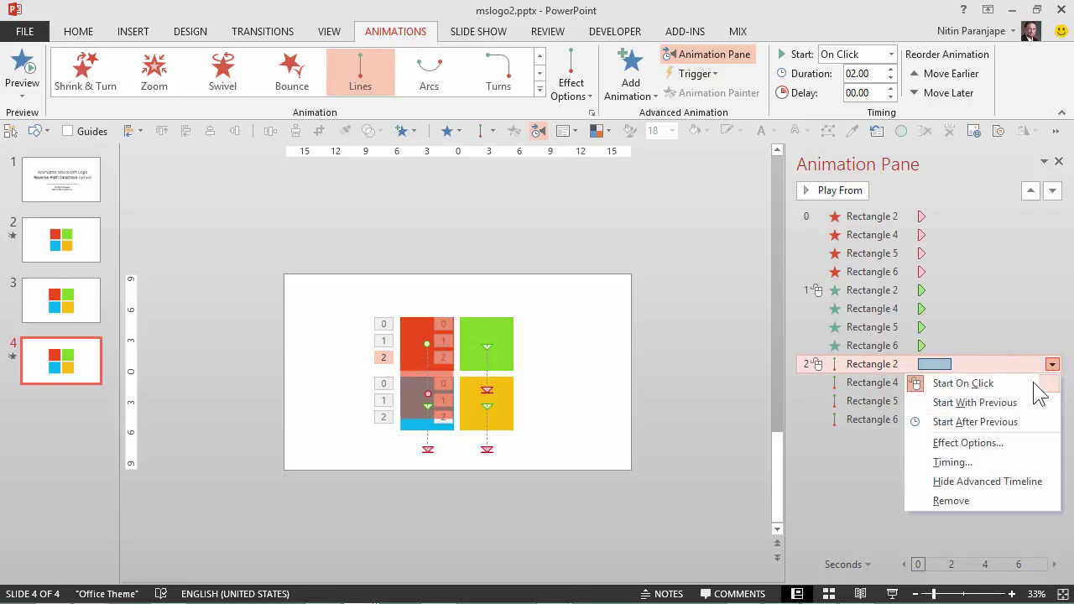
click(1017, 401)
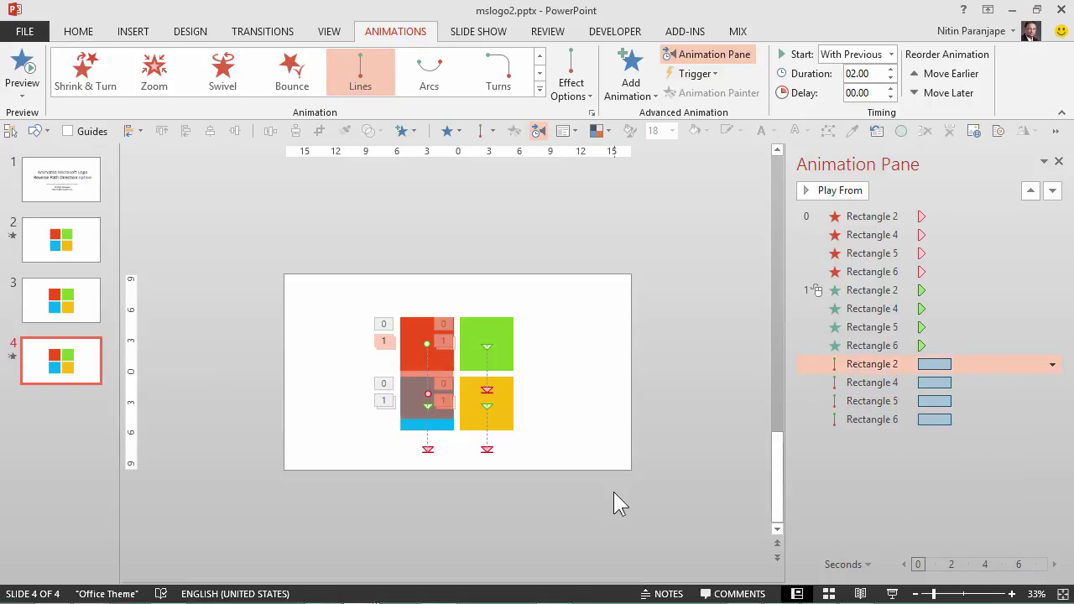
click(488, 337)
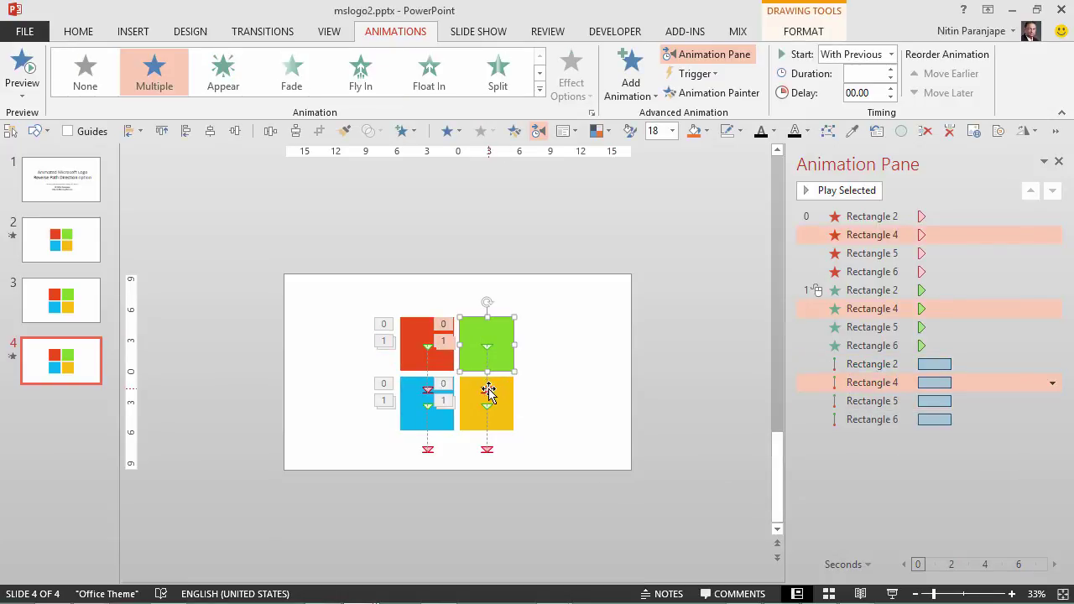
Drag the path ends off-slide: green top-right, yellow downward, blue bottom-left, red top-left
drag(489, 392, 690, 248)
click(489, 420)
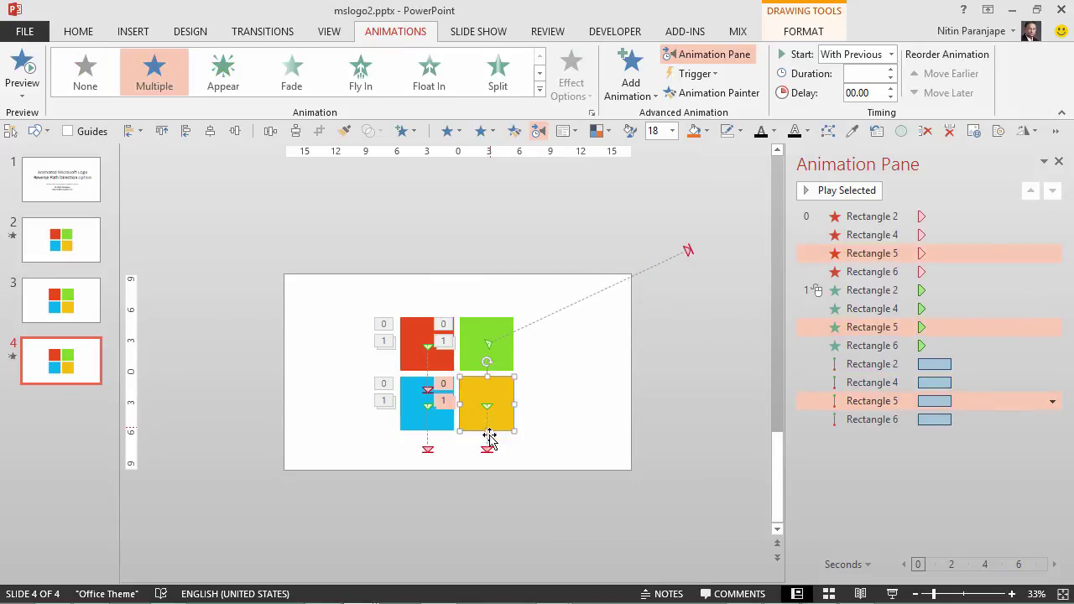
drag(487, 446, 697, 502)
click(421, 413)
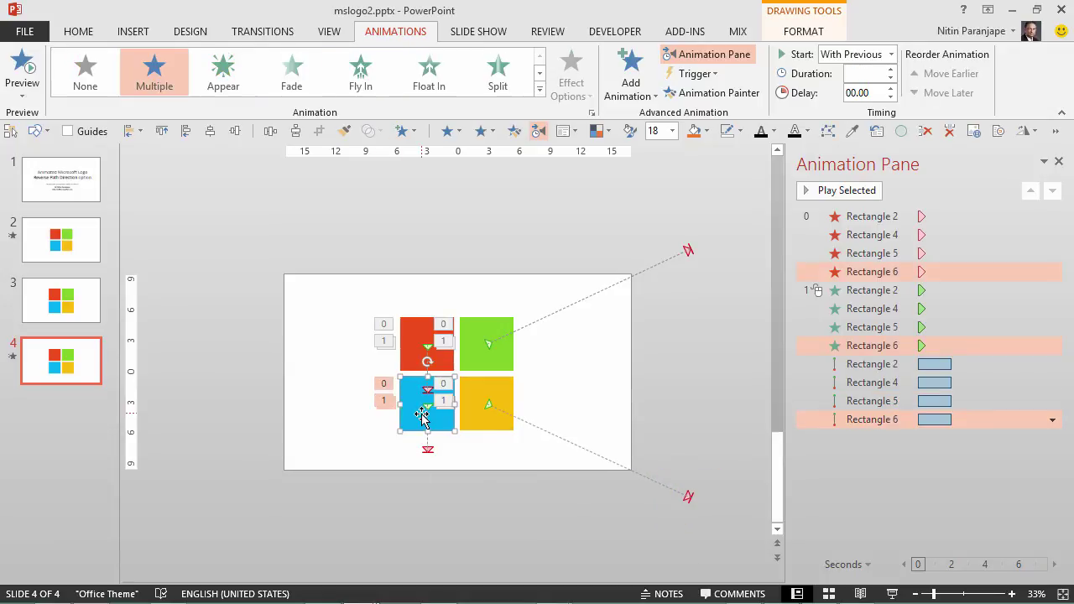
drag(428, 451, 230, 489)
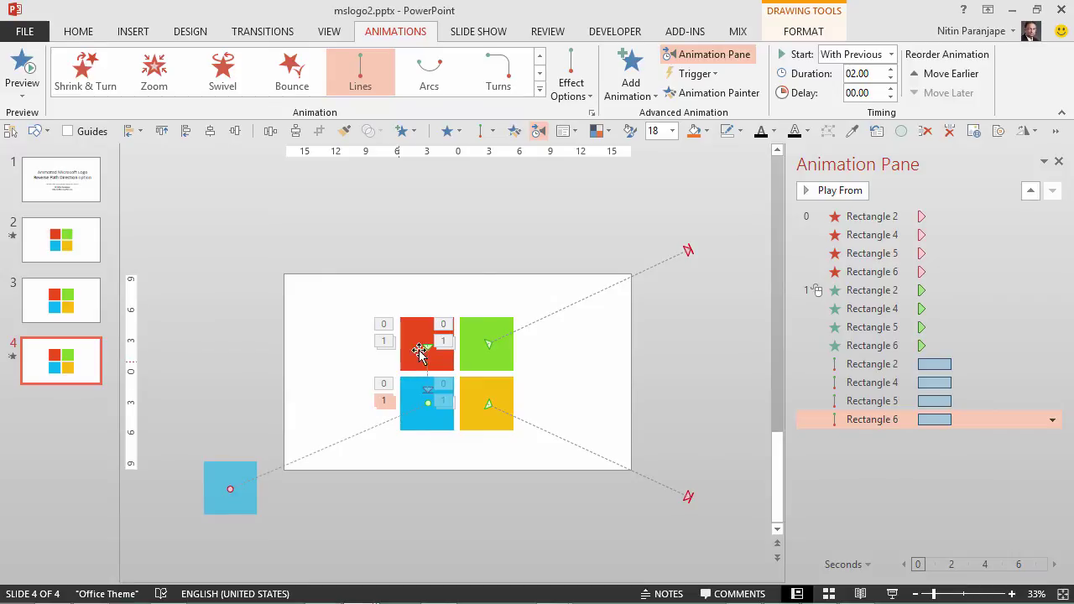
drag(420, 352, 221, 242)
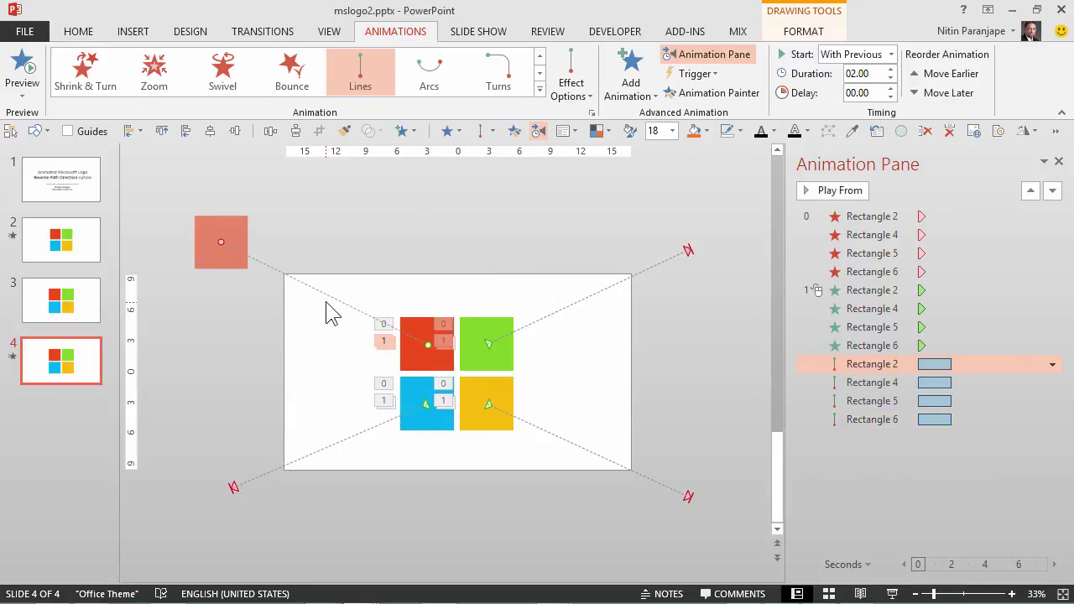
Reverse the red and green squares' motion path directions
right_click(328, 296)
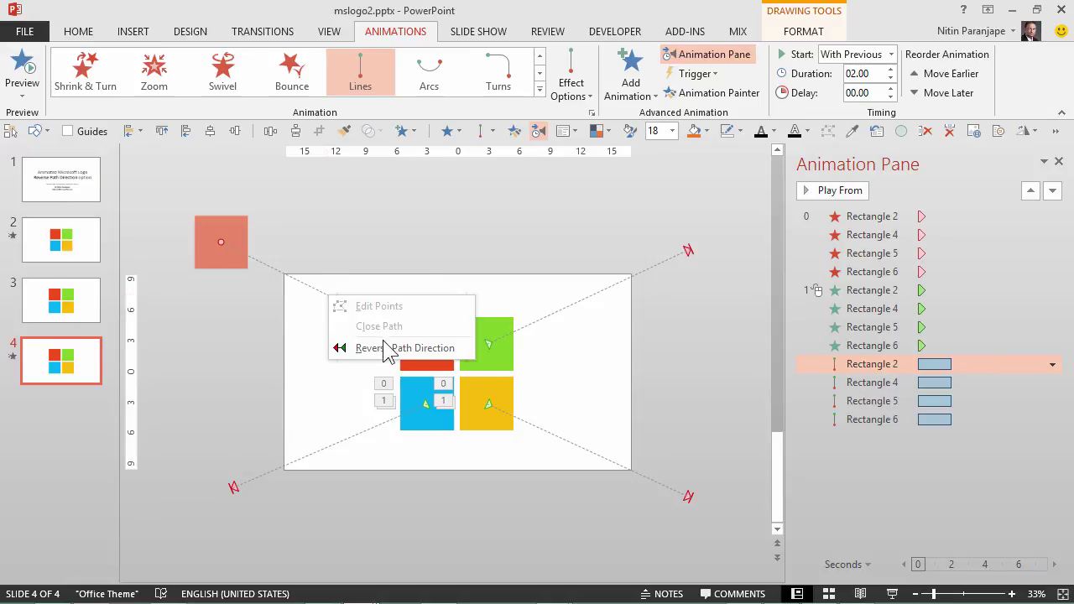
click(385, 352)
click(554, 320)
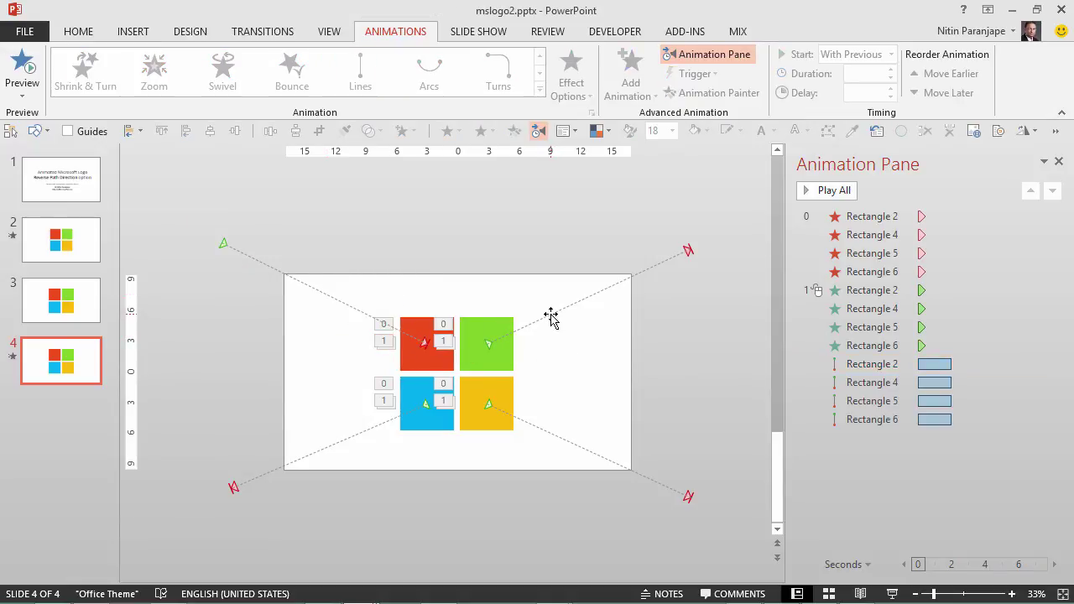
right_click(550, 317)
click(592, 364)
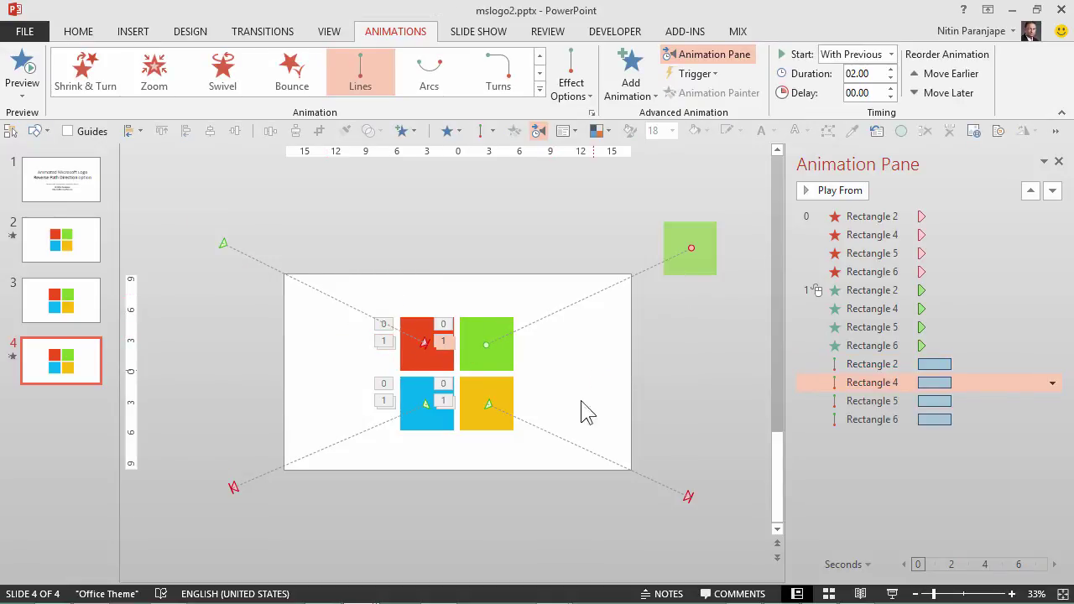
Reverse the yellow and blue squares' motion path directions
right_click(570, 442)
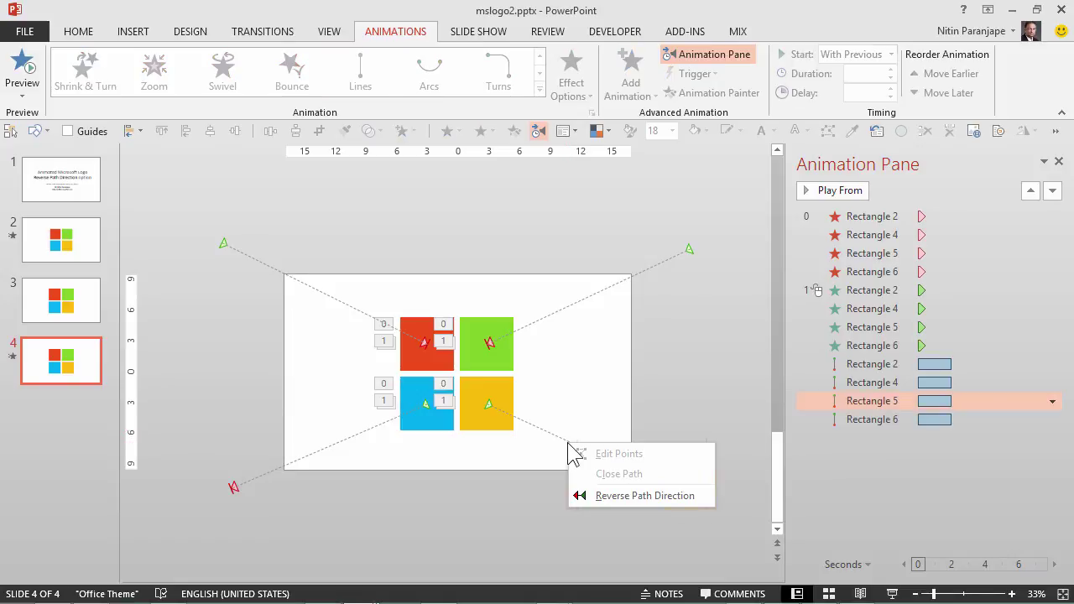
click(600, 496)
right_click(356, 437)
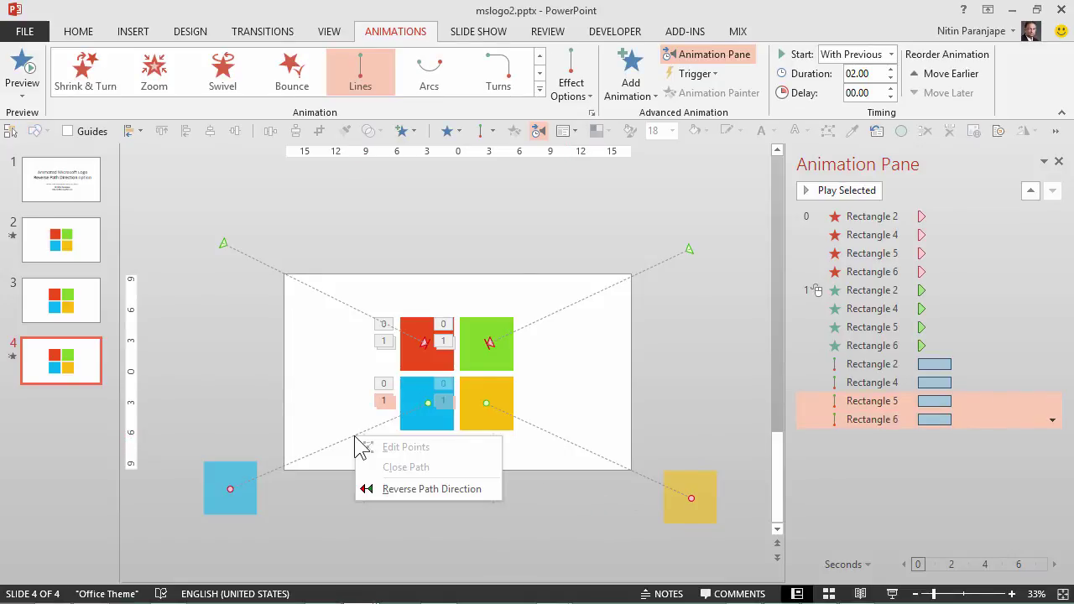
click(392, 489)
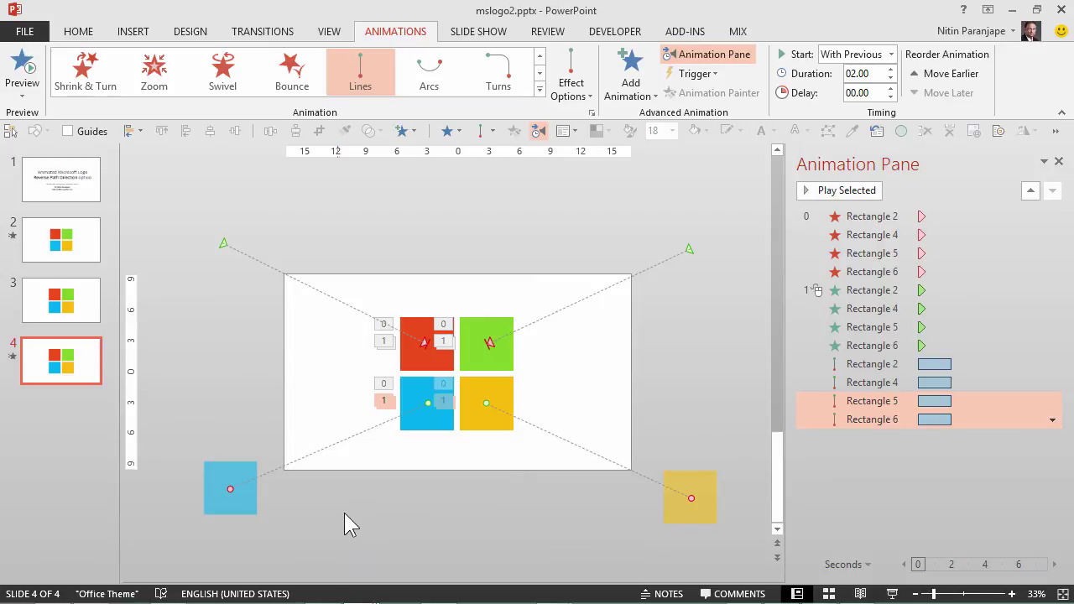
right_click(344, 445)
click(395, 492)
right_click(555, 434)
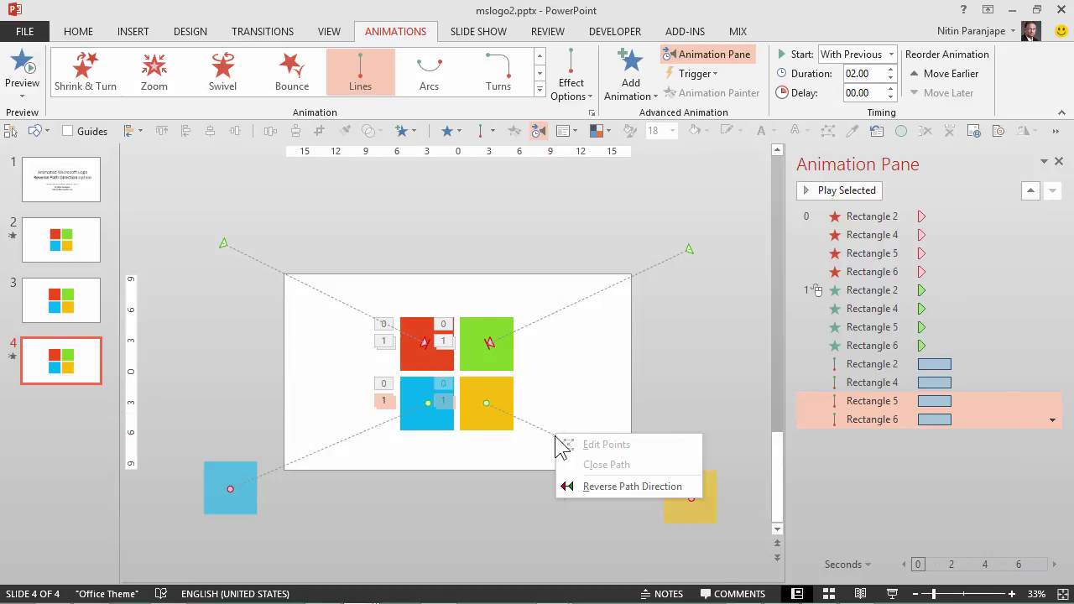
click(612, 490)
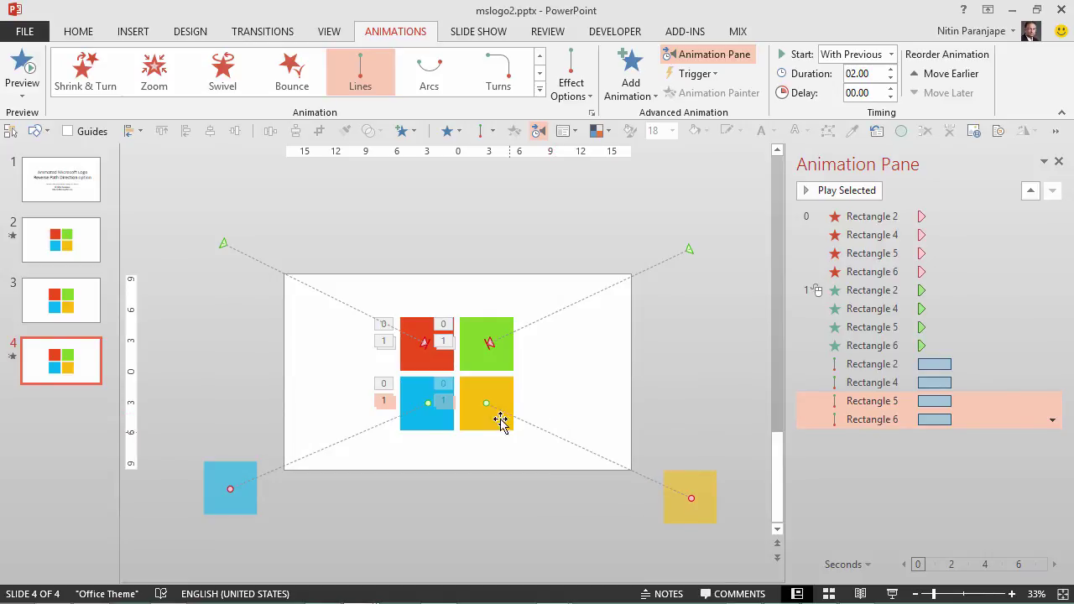
click(491, 386)
right_click(535, 428)
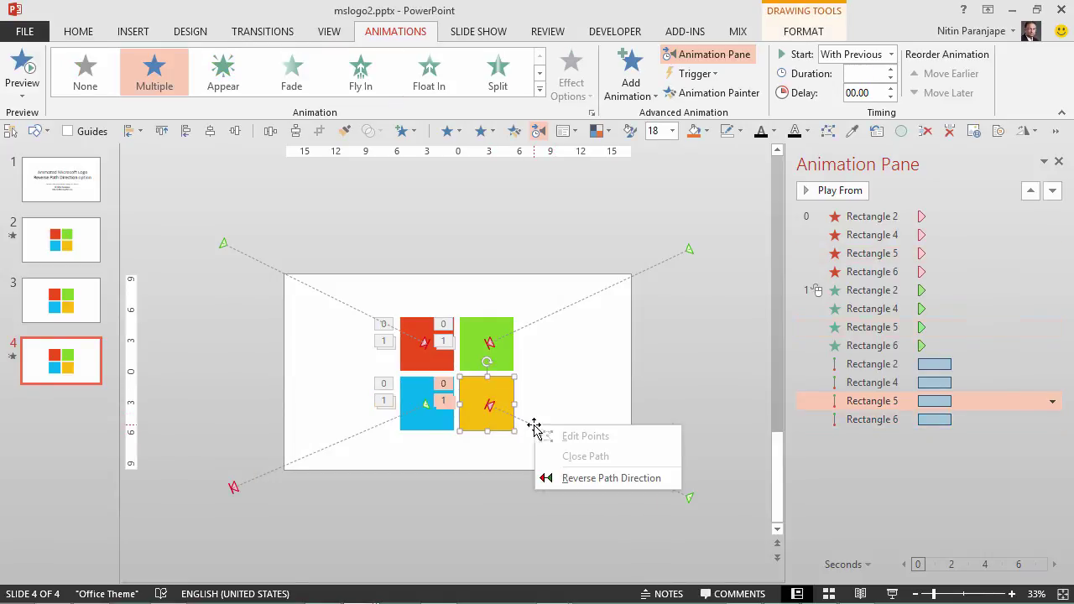
click(605, 474)
click(532, 510)
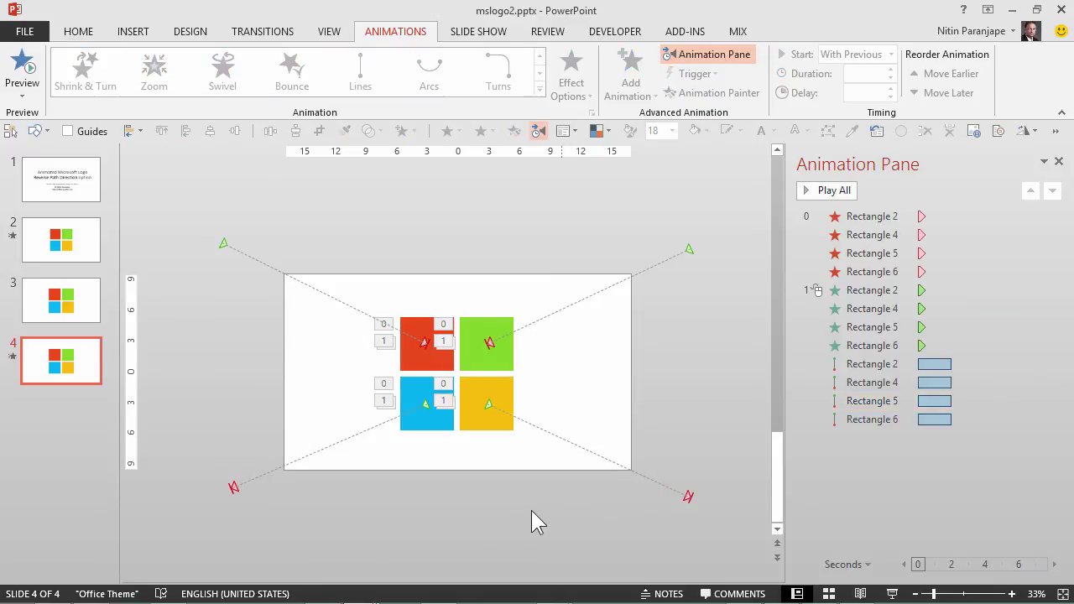
Correct the blue and yellow paths so both fly in from their slide corners
right_click(348, 443)
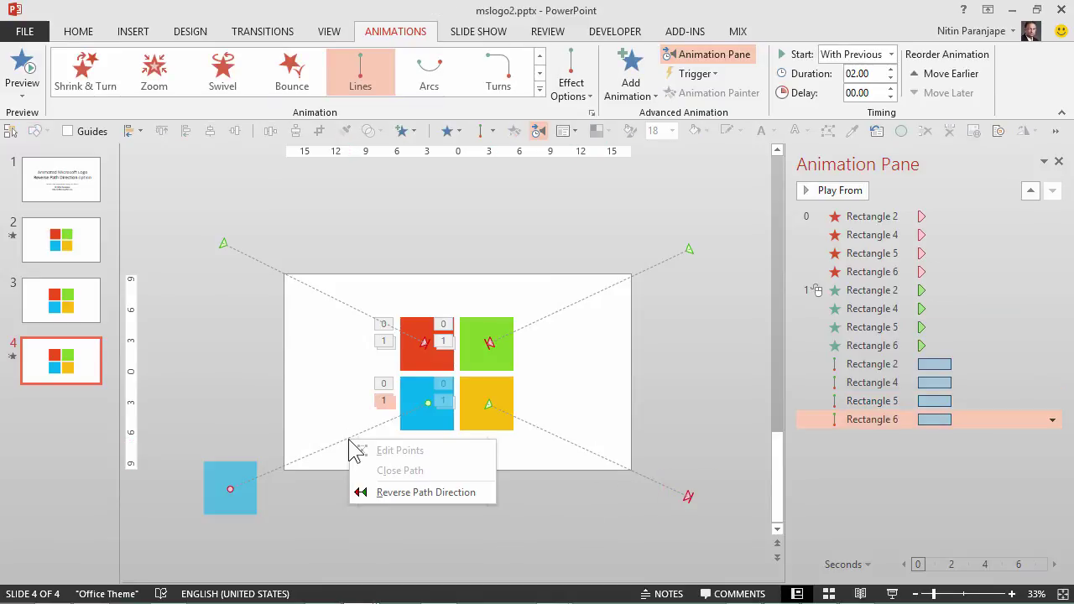
click(396, 496)
click(396, 493)
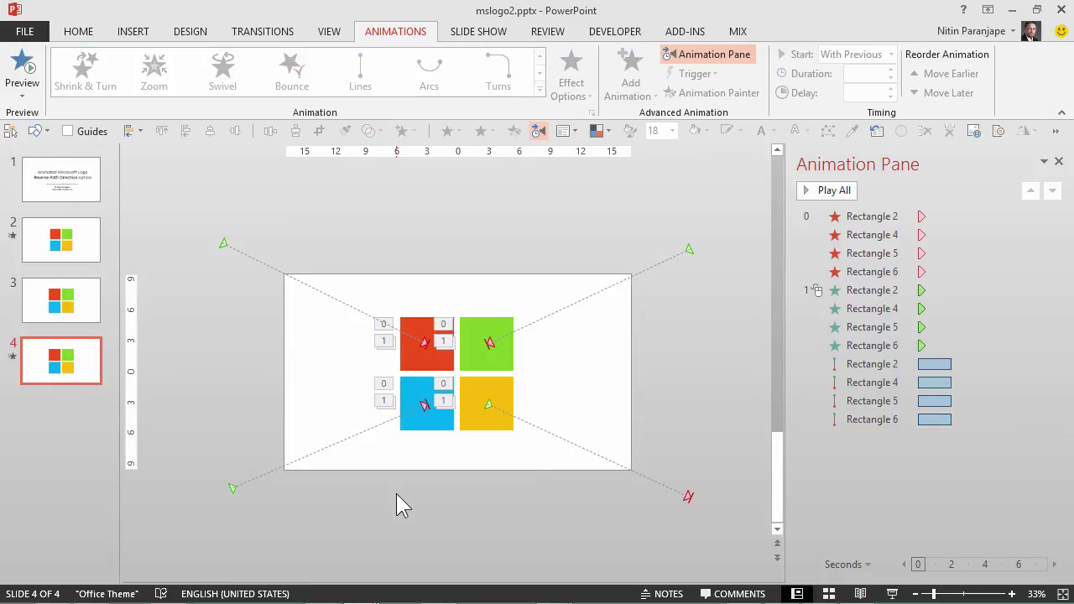
click(564, 445)
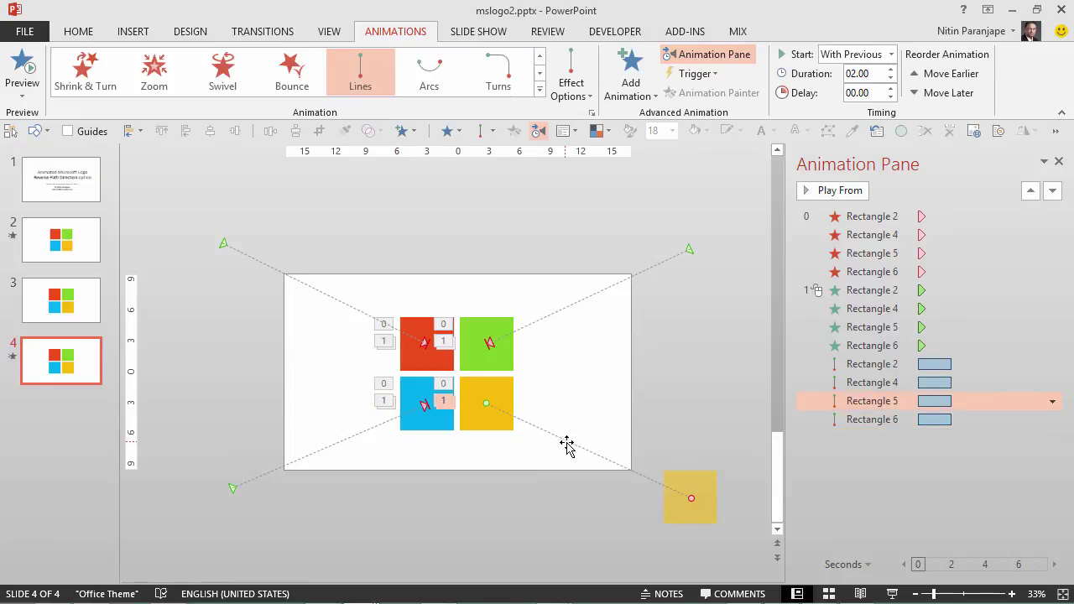
right_click(585, 451)
click(631, 501)
click(568, 501)
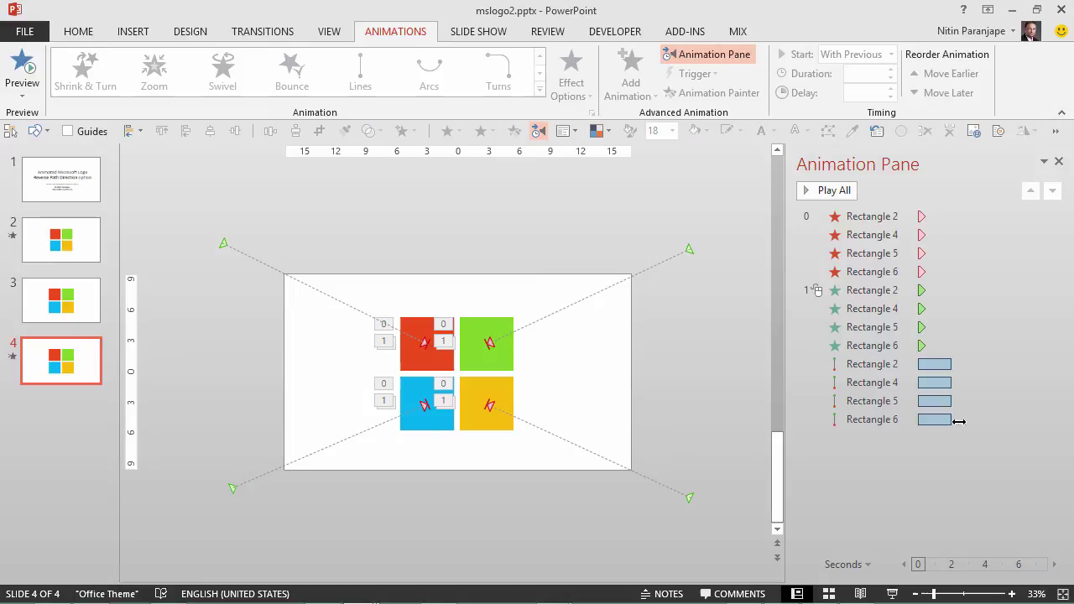
click(976, 368)
Set all four motion paths to 0 sec smooth start and end with a 1-second duration
shift+click(982, 421)
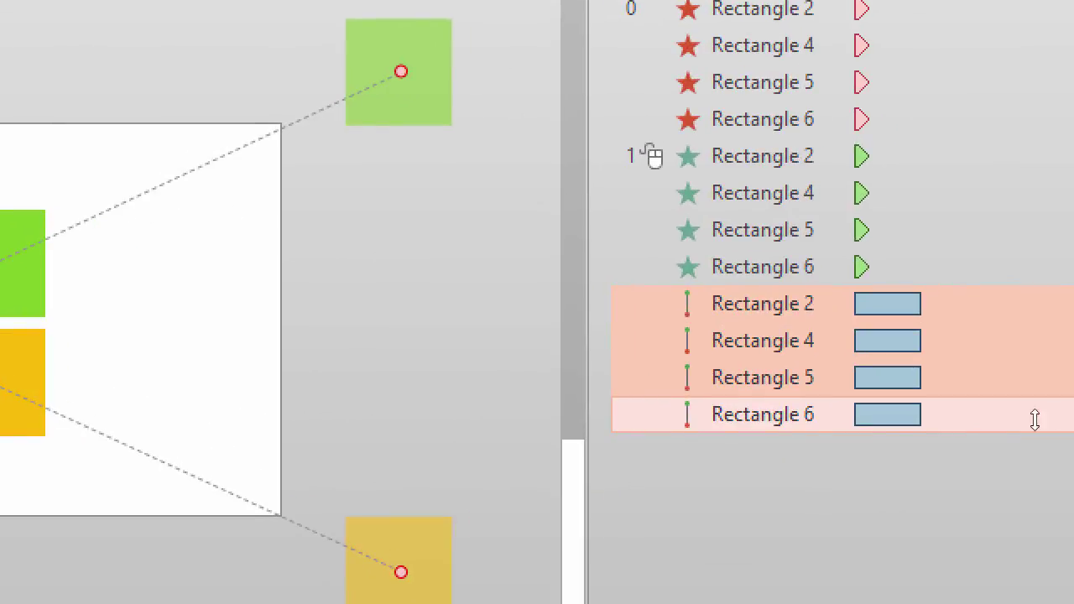
click(1031, 425)
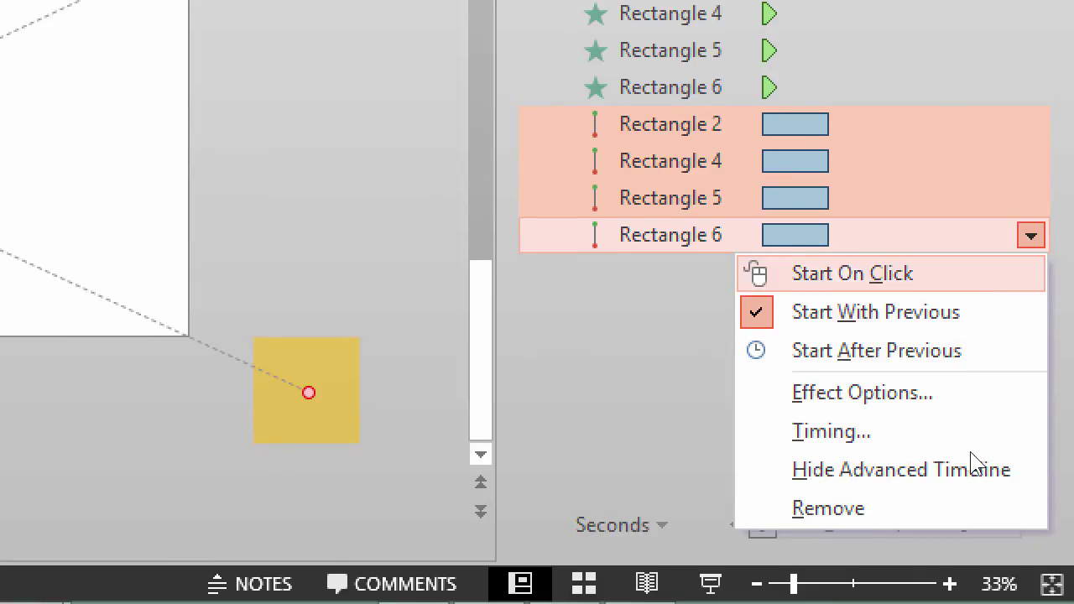
key(Down)
key(Return)
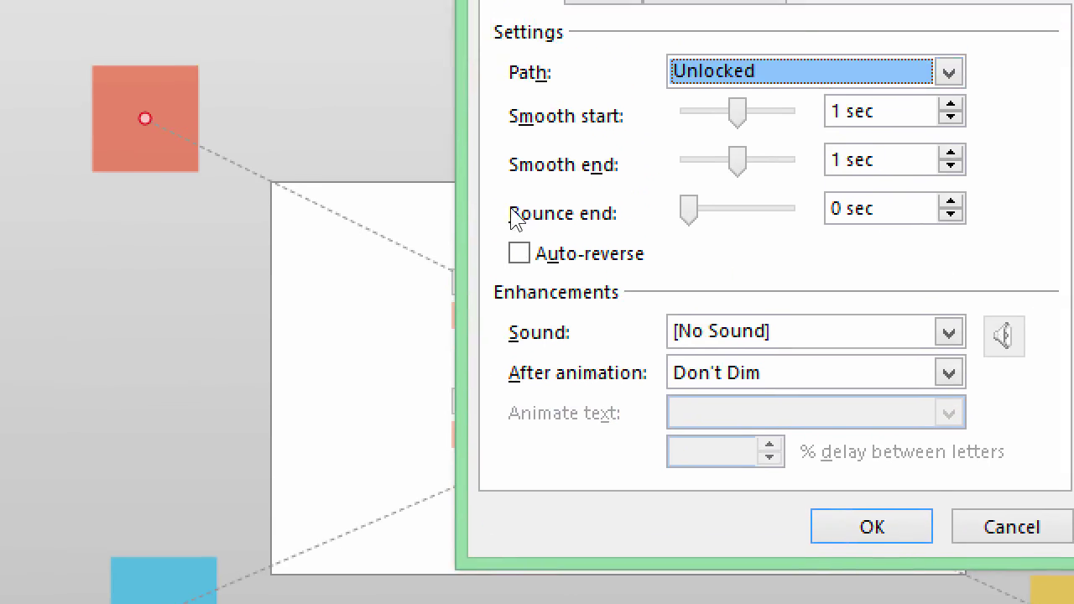
key(Tab)
key(Home)
key(Tab)
key(Home)
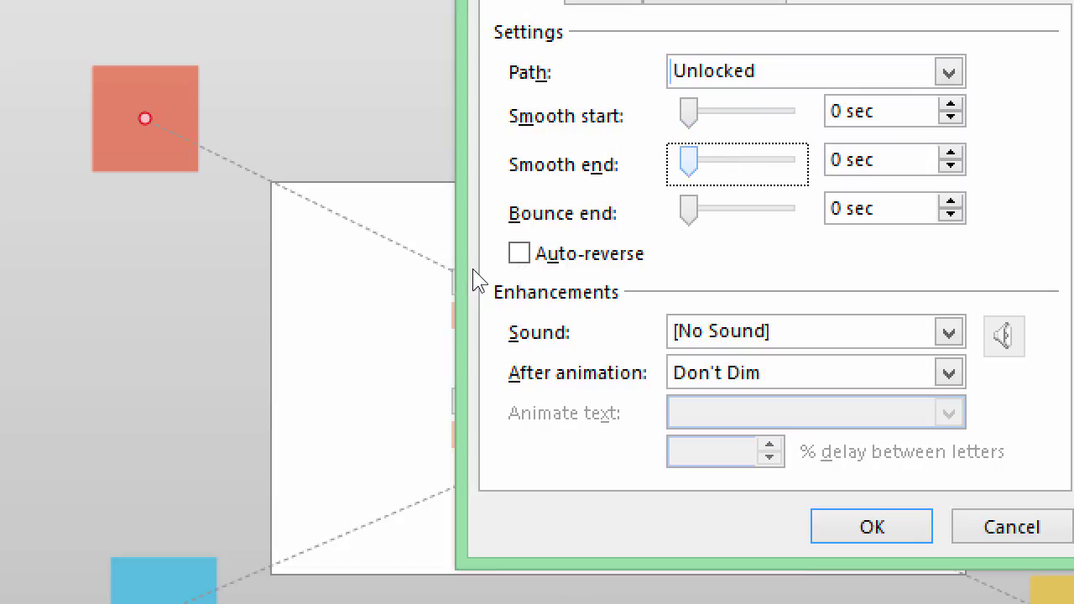
key(ctrl+Tab)
key(Tab)
key(Tab)
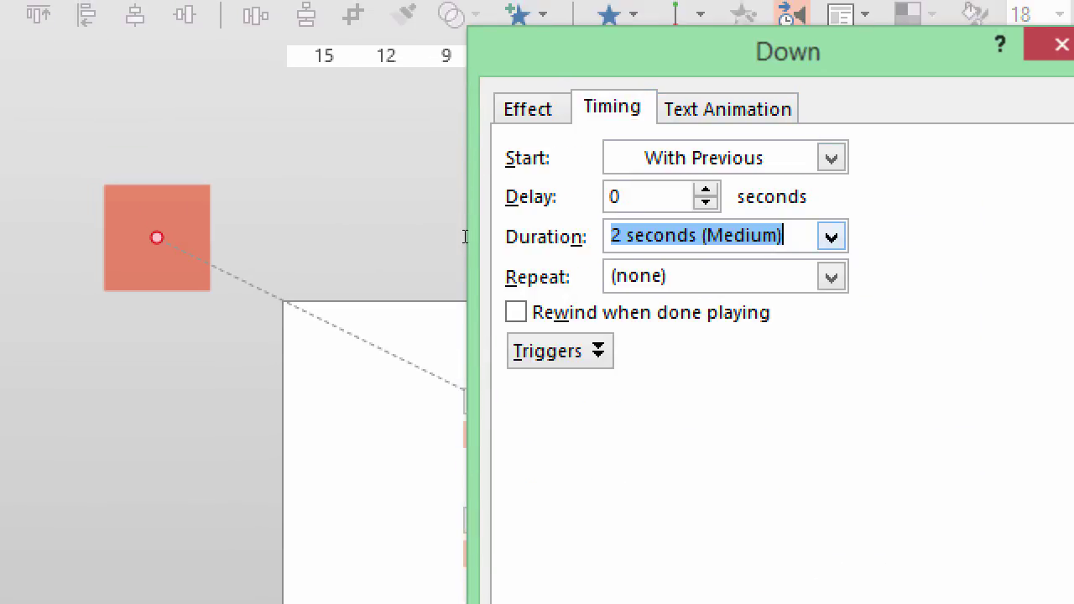
text(1)
Give all four motion paths a 0.9 sec bounce end and apply the settings
key(ctrl+shift+Tab)
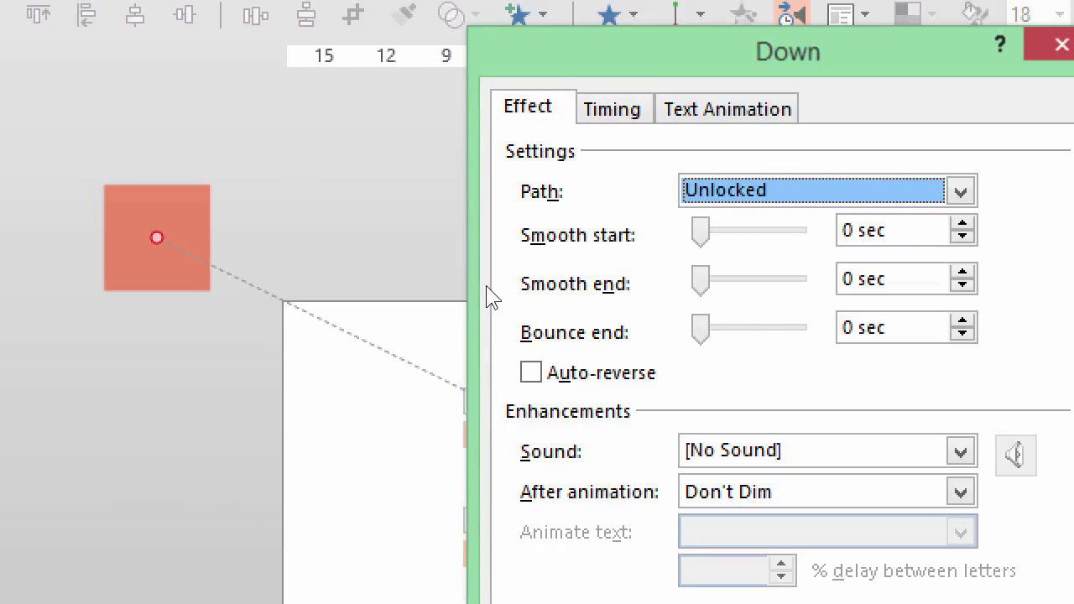
key(alt+b)
key(Right)
key(Right)
key(Right)
key(Right)
key(Right)
key(Right)
key(Right)
key(Right)
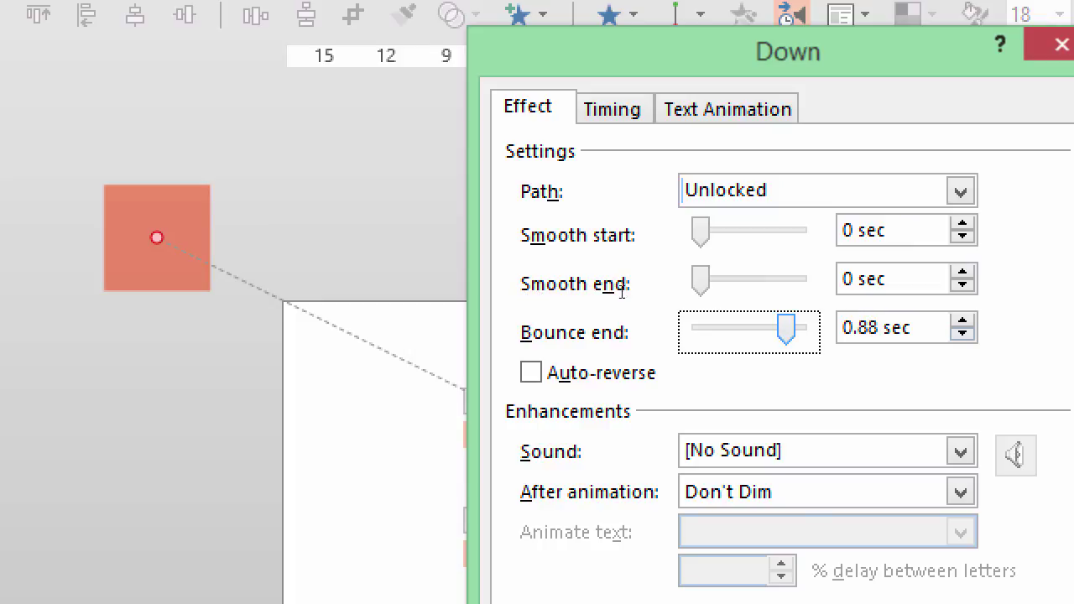
key(Right)
key(Tab)
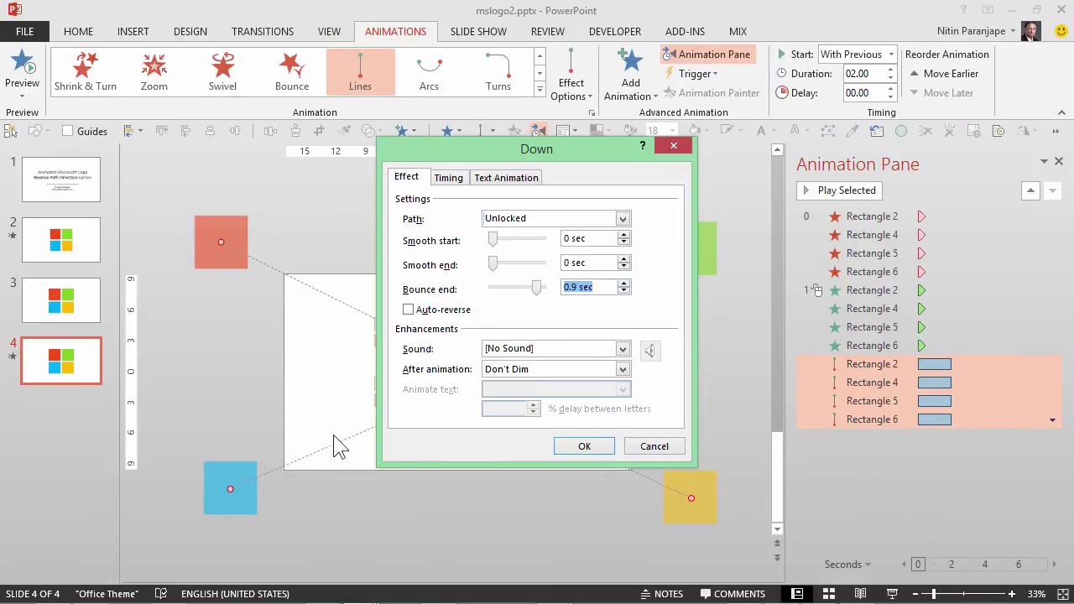
click(597, 450)
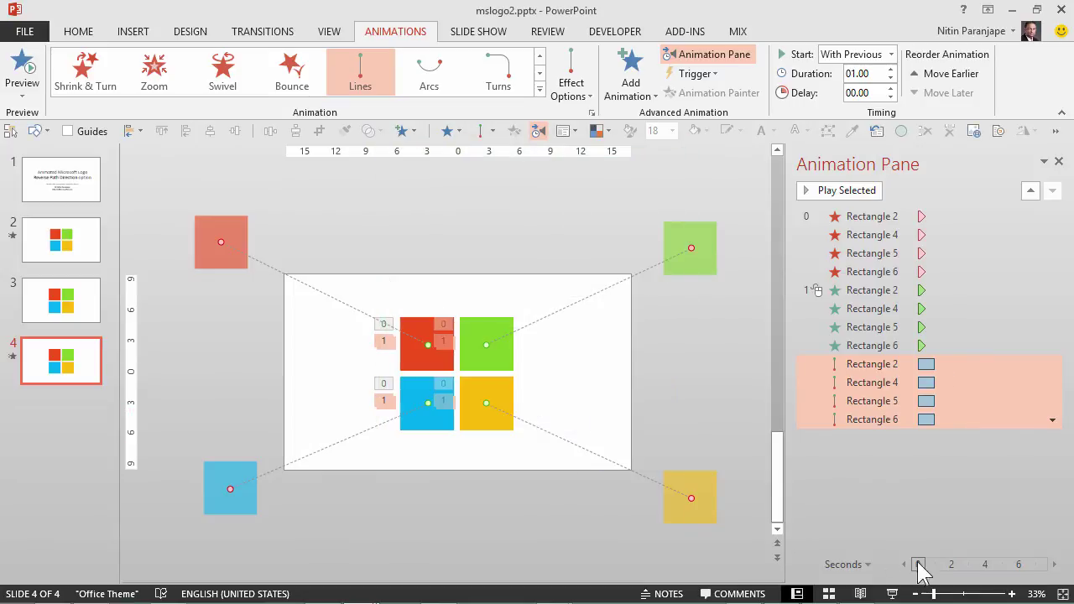
click(877, 522)
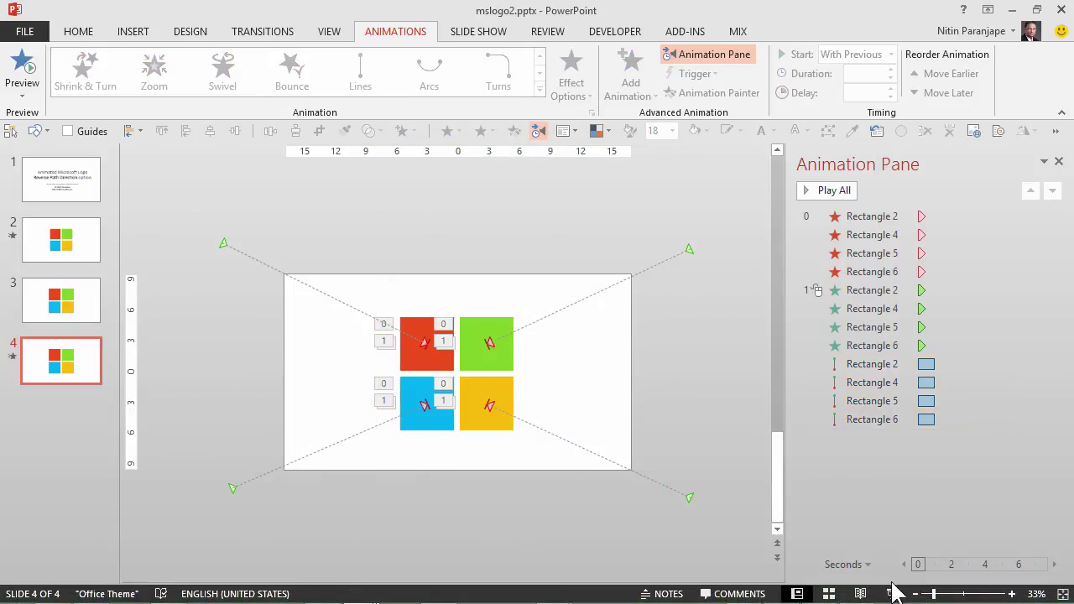